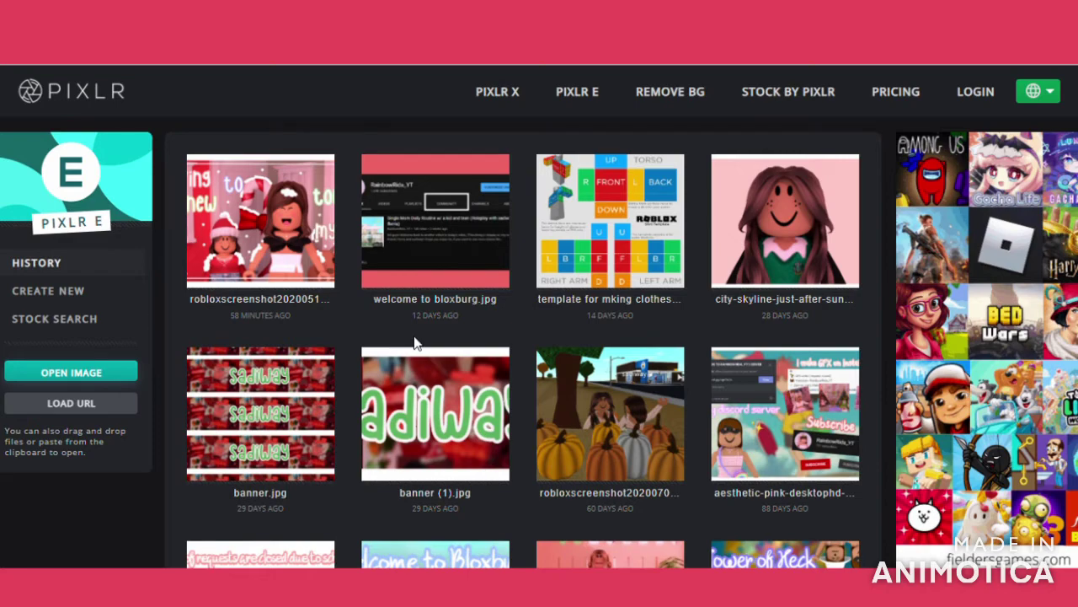
# Create a new blank image named Decals! with a width of 565 px and a height of 710 px.
pyautogui.click(52, 408)
pyautogui.click(687, 280)
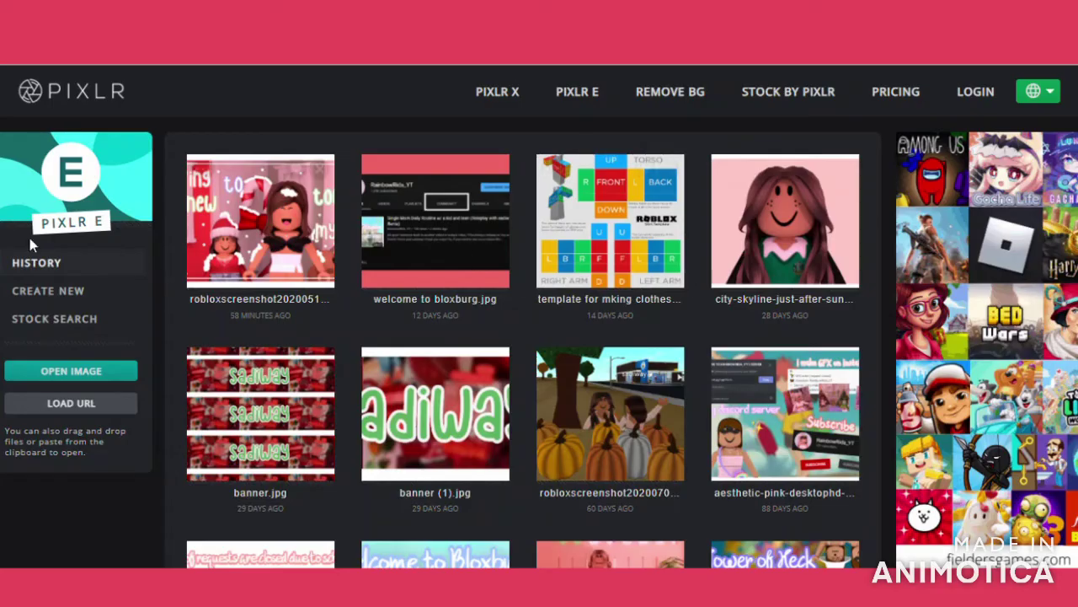
pyautogui.click(48, 289)
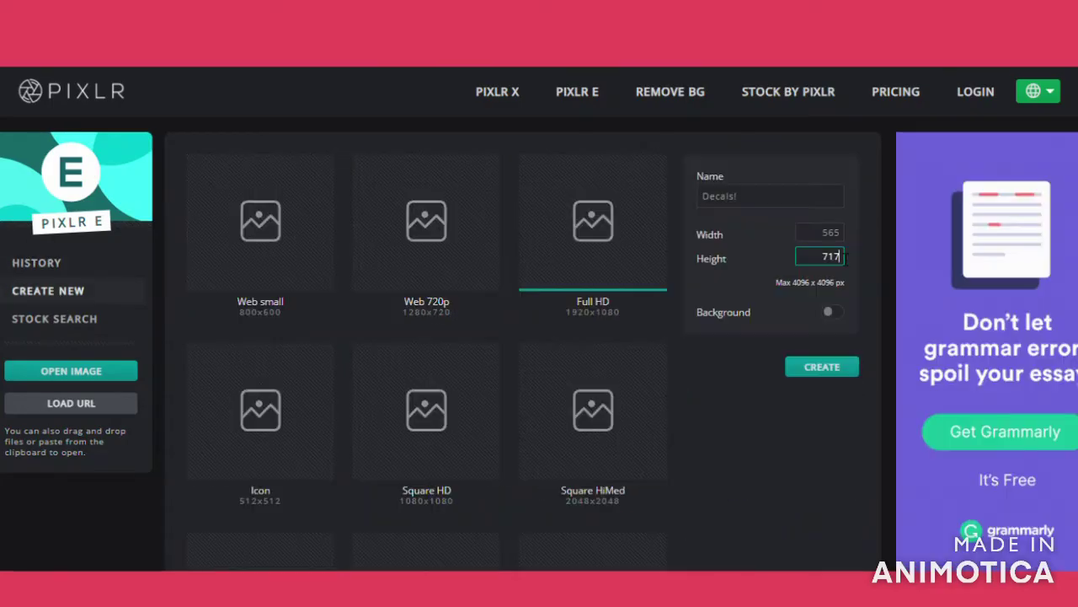
pyautogui.press('BackSpace')
pyautogui.write('0')
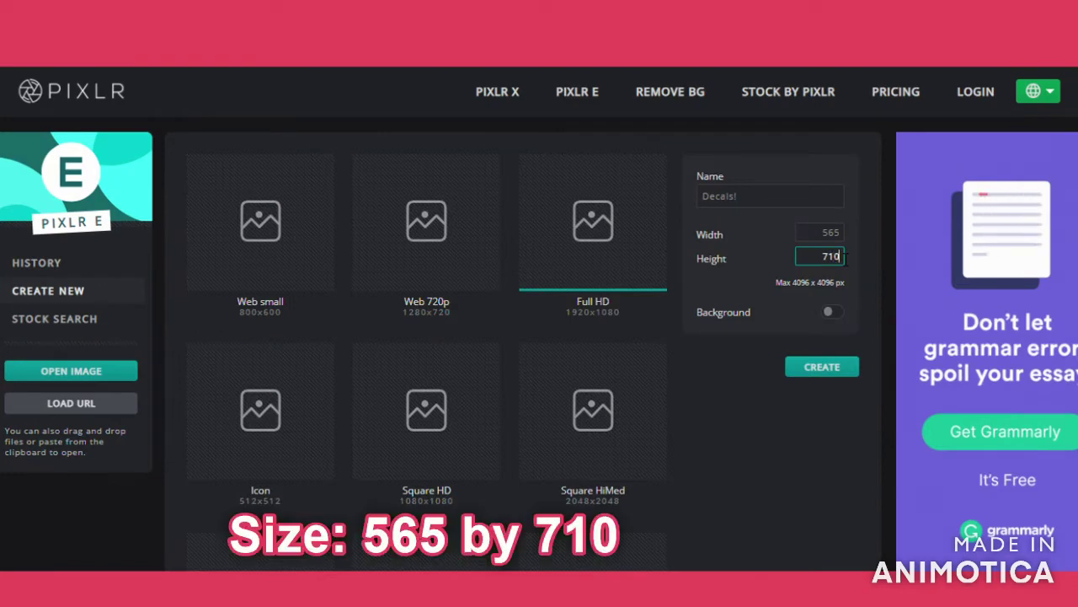
pyautogui.click(751, 421)
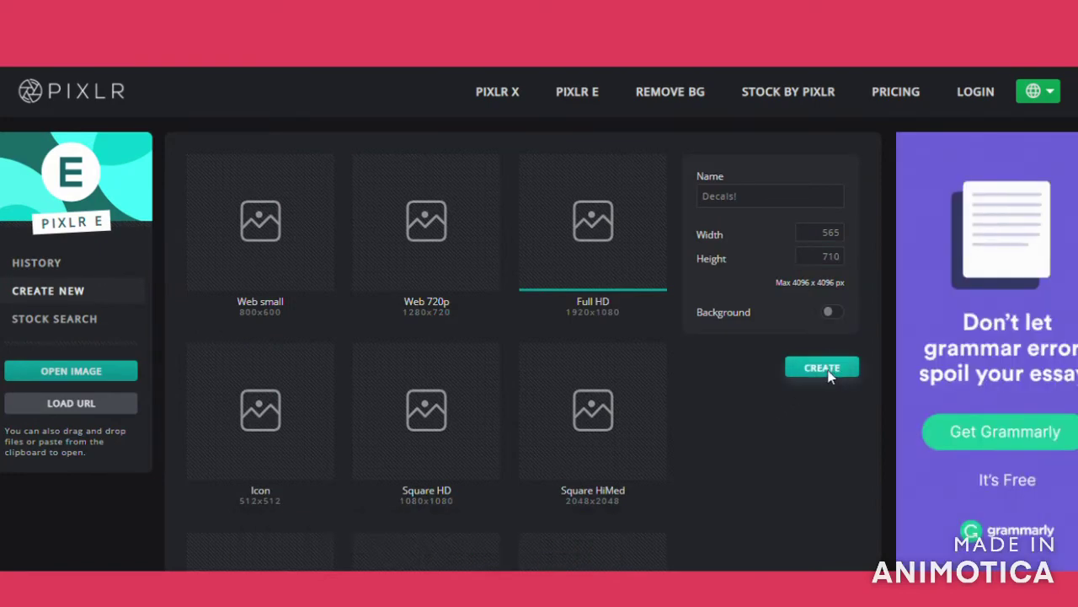
pyautogui.click(832, 375)
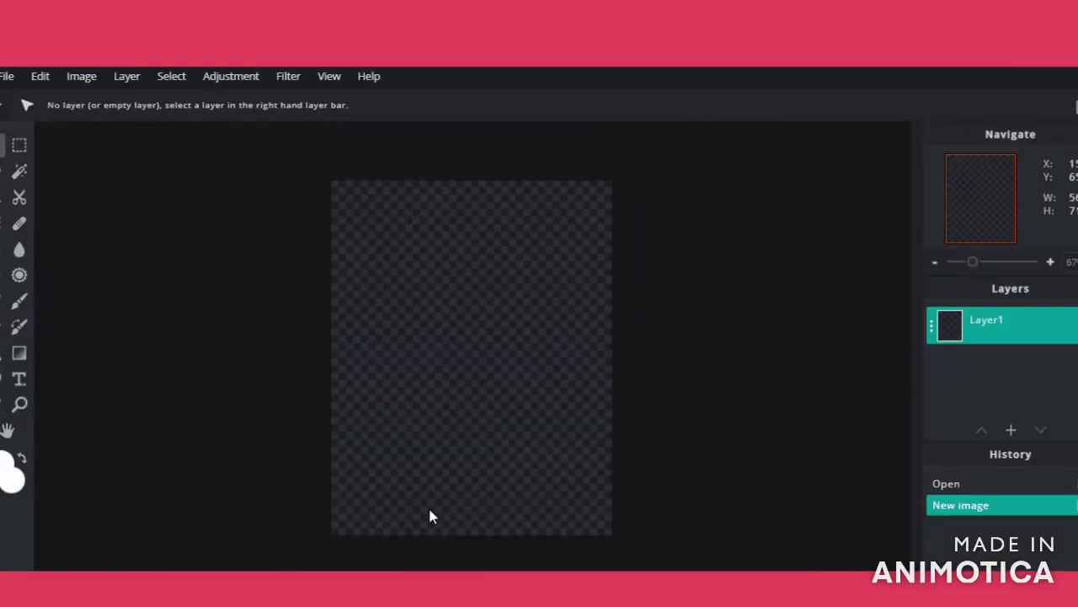
# Paint the entire canvas white using the Brush tool with the round 200 px brush.
pyautogui.click(1011, 430)
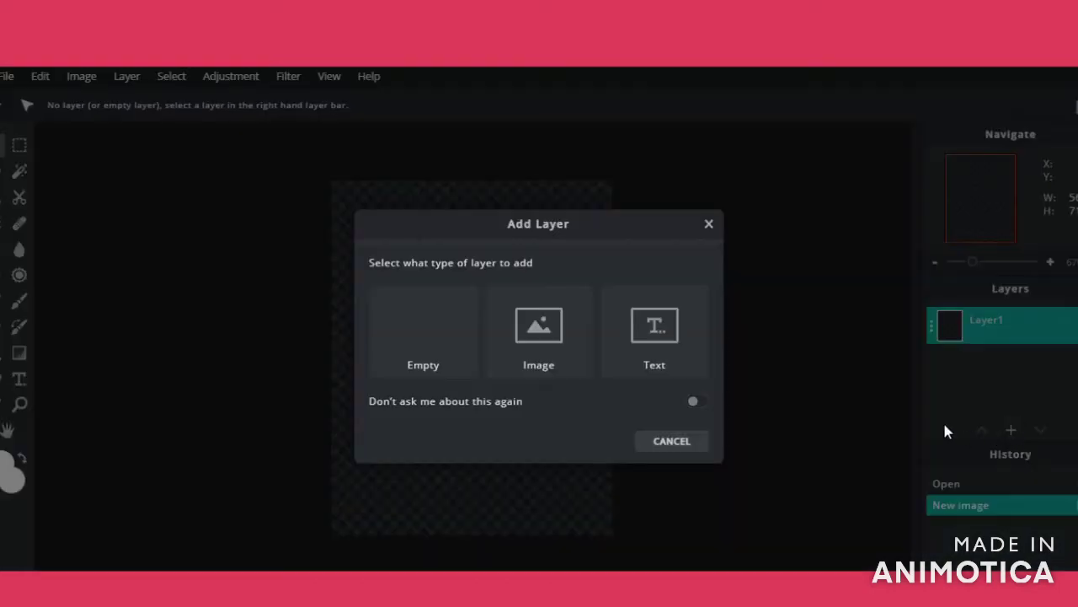
pyautogui.click(710, 224)
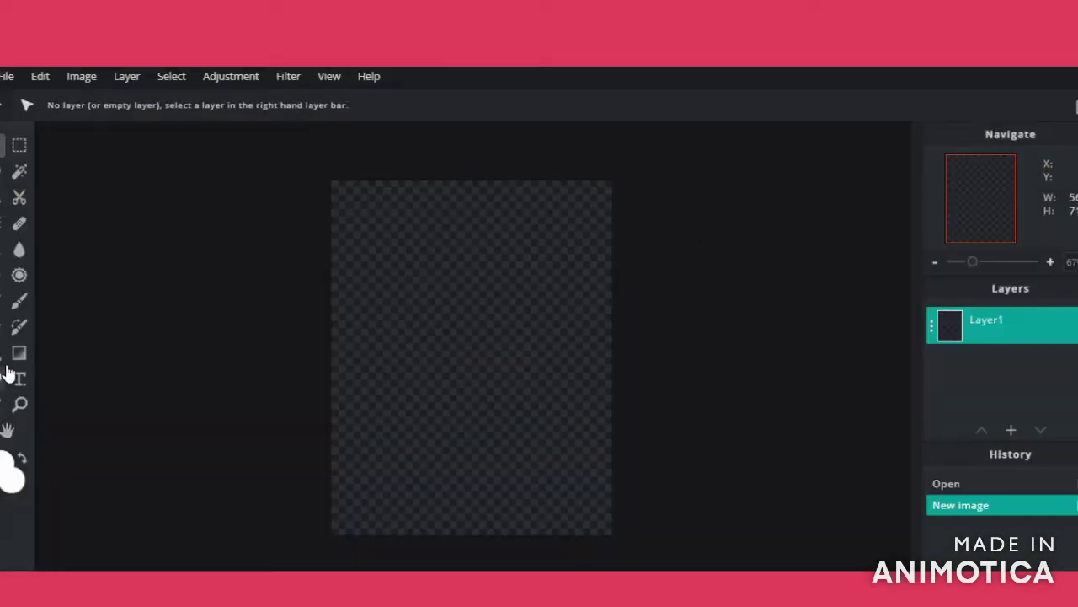
pyautogui.click(19, 301)
pyautogui.moveTo(429, 267); pyautogui.dragTo(459, 288)
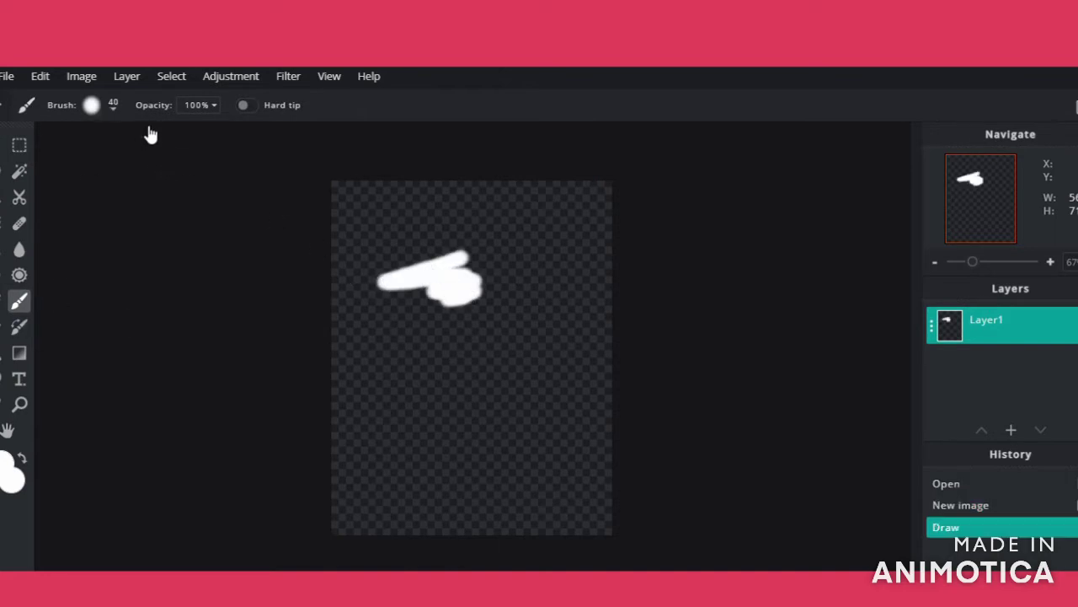
pyautogui.click(92, 105)
pyautogui.click(357, 312)
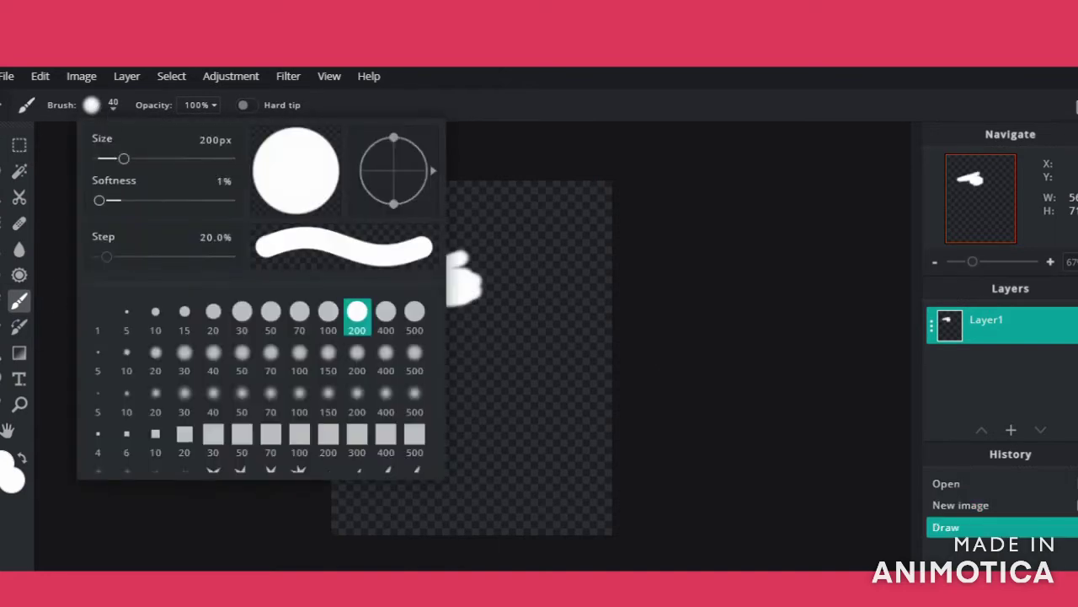
pyautogui.moveTo(353, 274)
pyautogui.mouseDown()
pyautogui.moveTo(669, 246)
pyautogui.moveTo(661, 200)
pyautogui.moveTo(224, 342)
pyautogui.moveTo(744, 443)
pyautogui.moveTo(346, 520)
pyautogui.moveTo(441, 511)
pyautogui.mouseUp()
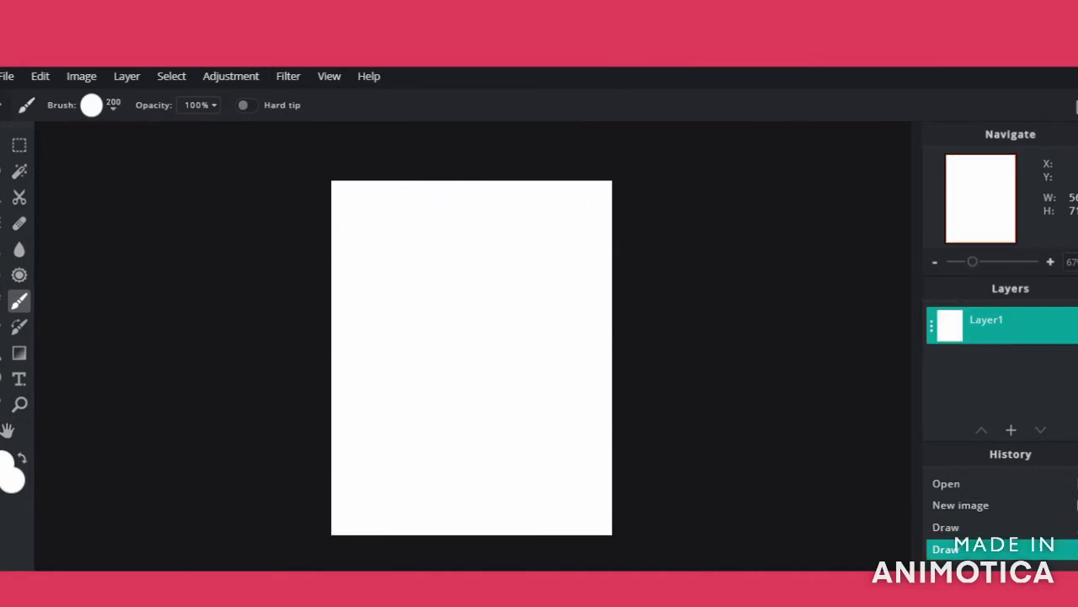
# Set both the foreground and background colours to light pink #FFAAAA.
pyautogui.click(7, 469)
pyautogui.click(443, 289)
pyautogui.moveTo(443, 289); pyautogui.dragTo(435, 216)
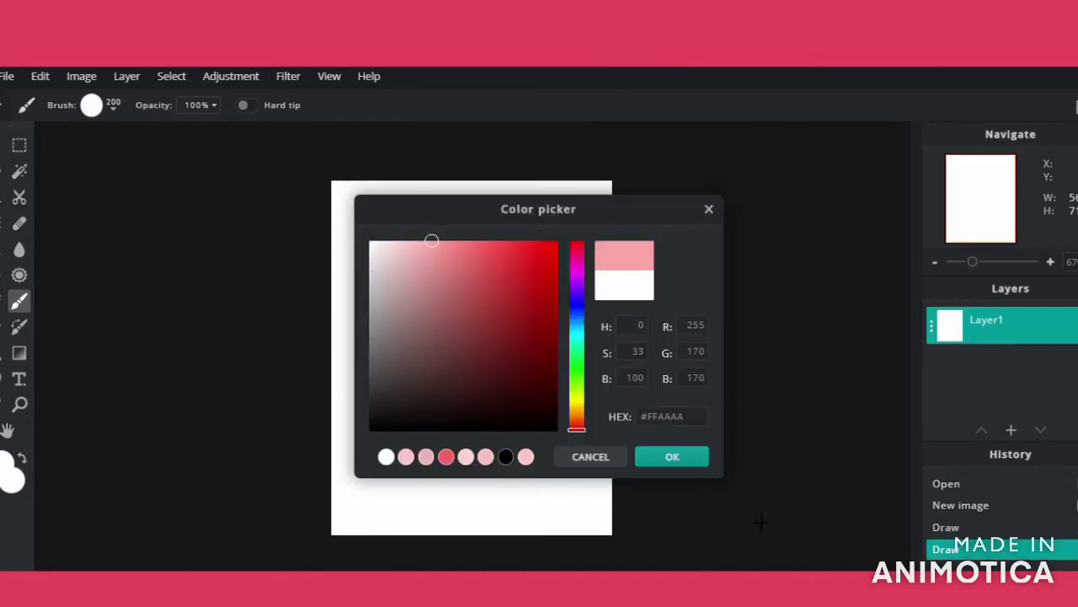
pyautogui.click(672, 456)
pyautogui.click(15, 480)
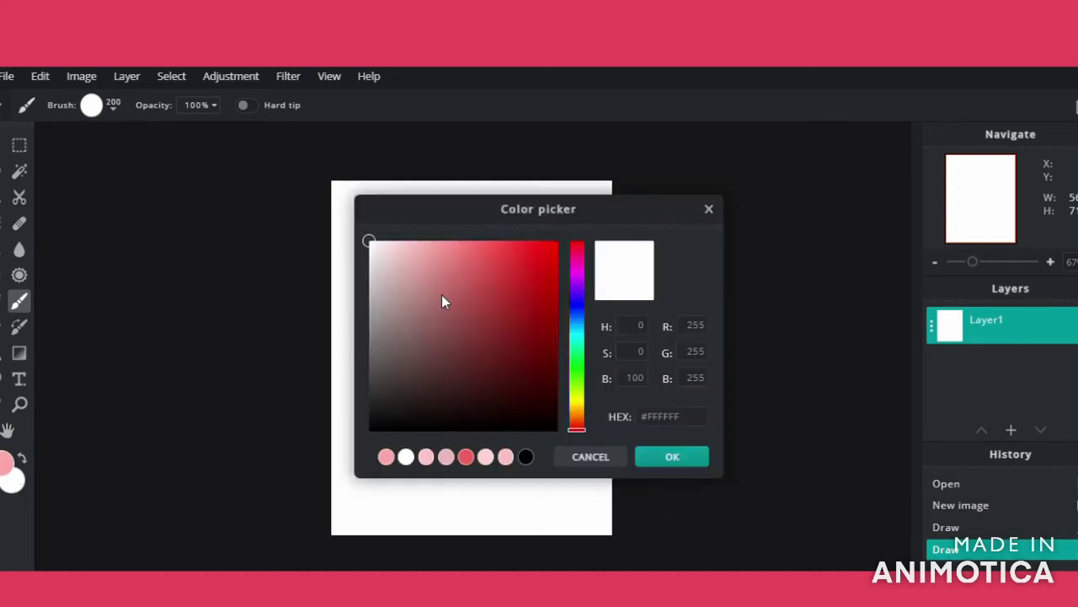
pyautogui.click(386, 455)
pyautogui.click(673, 463)
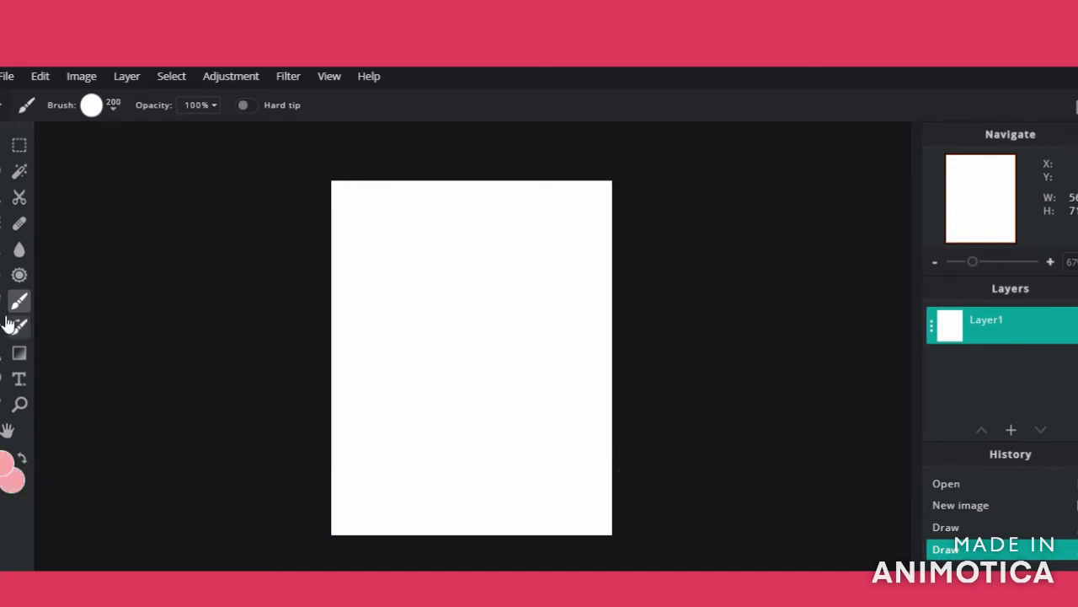
# Draw filled pink rectangles along all four edges of the white canvas to form a border.
pyautogui.press('u')
pyautogui.moveTo(333, 181)
pyautogui.mouseDown()
pyautogui.moveTo(460, 205)
pyautogui.moveTo(642, 212)
pyautogui.mouseUp()
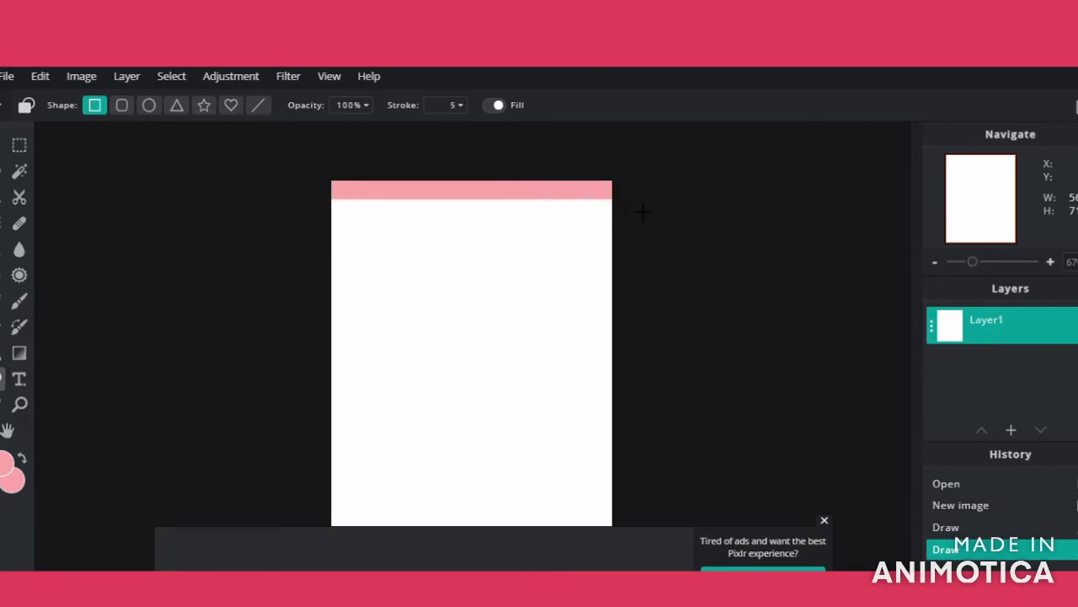
pyautogui.click(824, 520)
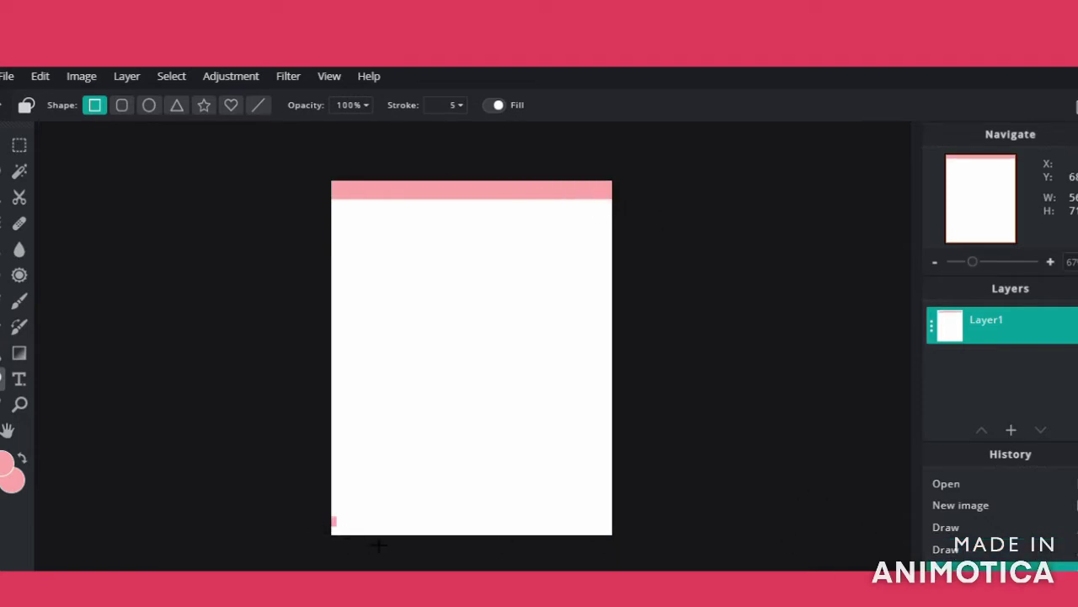
pyautogui.moveTo(369, 541); pyautogui.dragTo(641, 543)
pyautogui.moveTo(332, 184); pyautogui.dragTo(360, 556)
pyautogui.moveTo(604, 194); pyautogui.dragTo(628, 539)
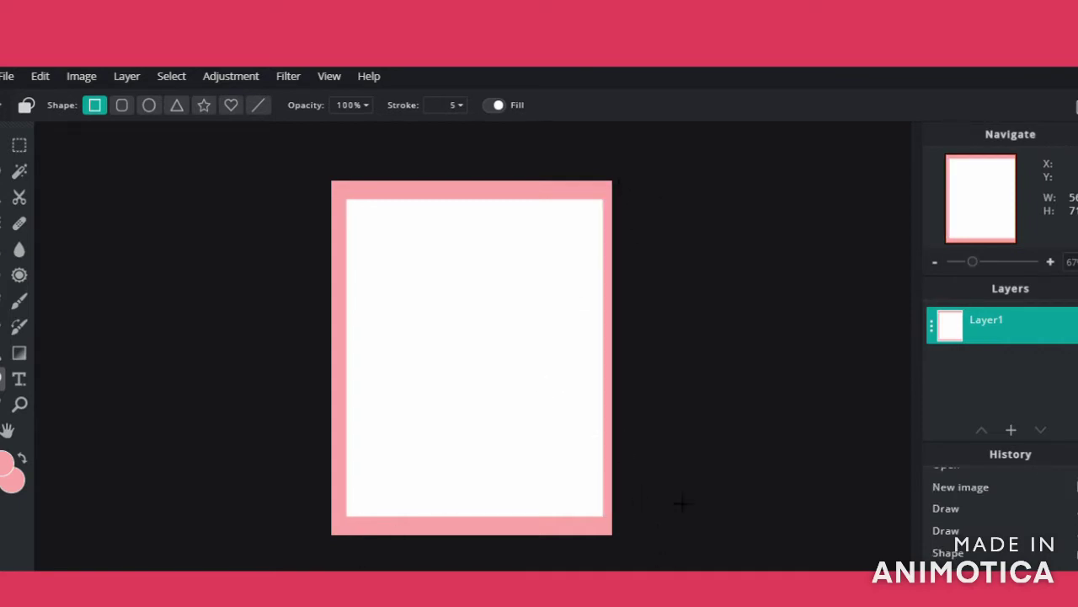
# Thicken the border's right side with another filled pink rectangle, undoing the first attempt and redrawing it slightly narrower.
pyautogui.moveTo(600, 186)
pyautogui.mouseDown()
pyautogui.moveTo(674, 405)
pyautogui.moveTo(700, 534)
pyautogui.moveTo(702, 513)
pyautogui.mouseUp()
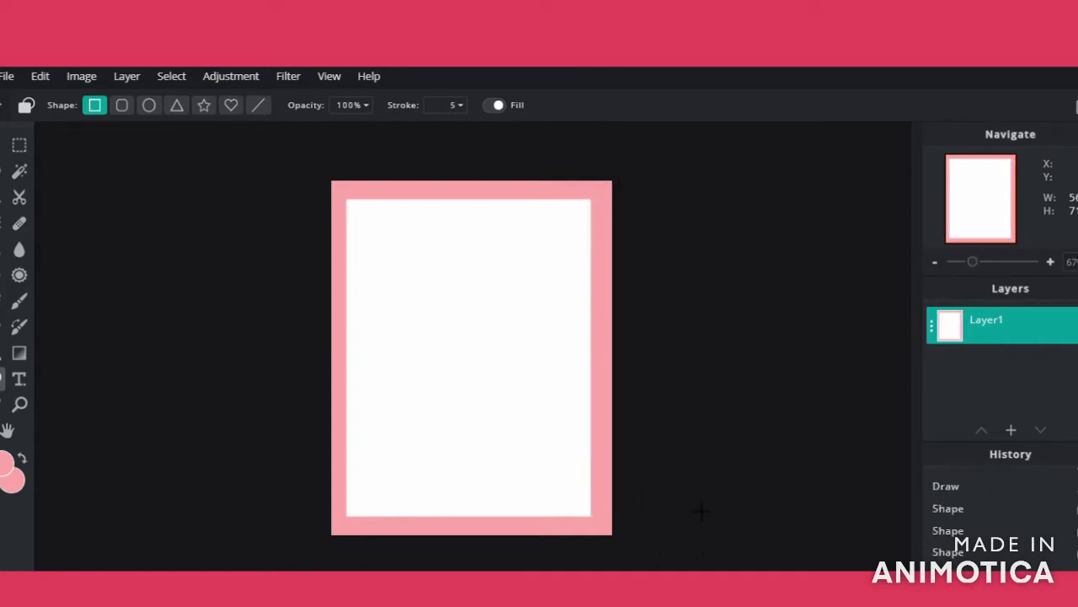
pyautogui.hotkey('ctrl', 'z')
pyautogui.moveTo(596, 522); pyautogui.dragTo(604, 199)
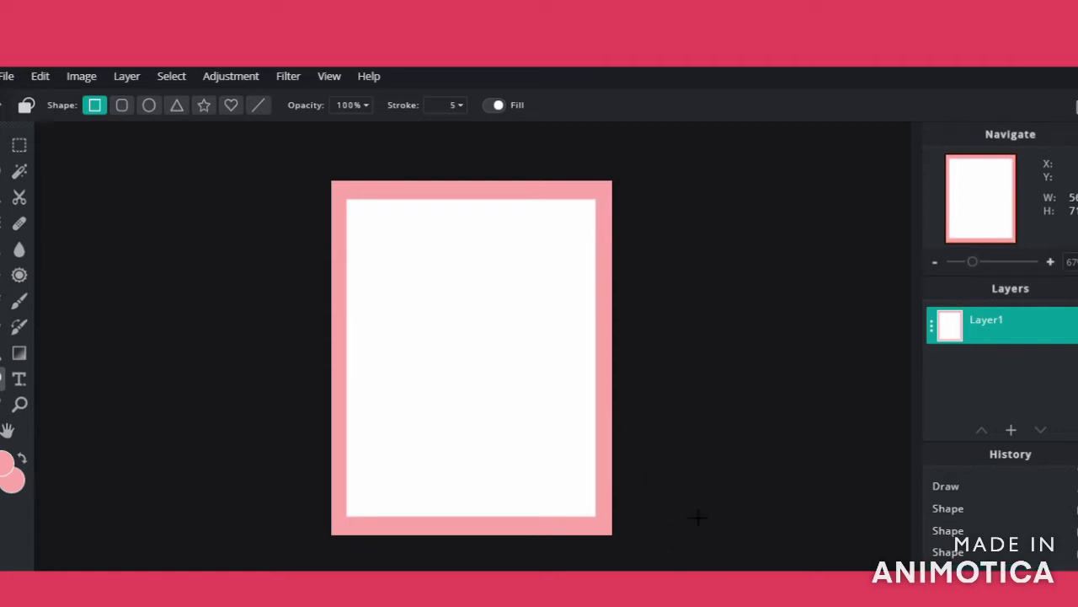
# Add a text layer above the bordered background and clear its placeholder text.
pyautogui.click(2, 147)
pyautogui.click(1011, 333)
pyautogui.click(898, 459)
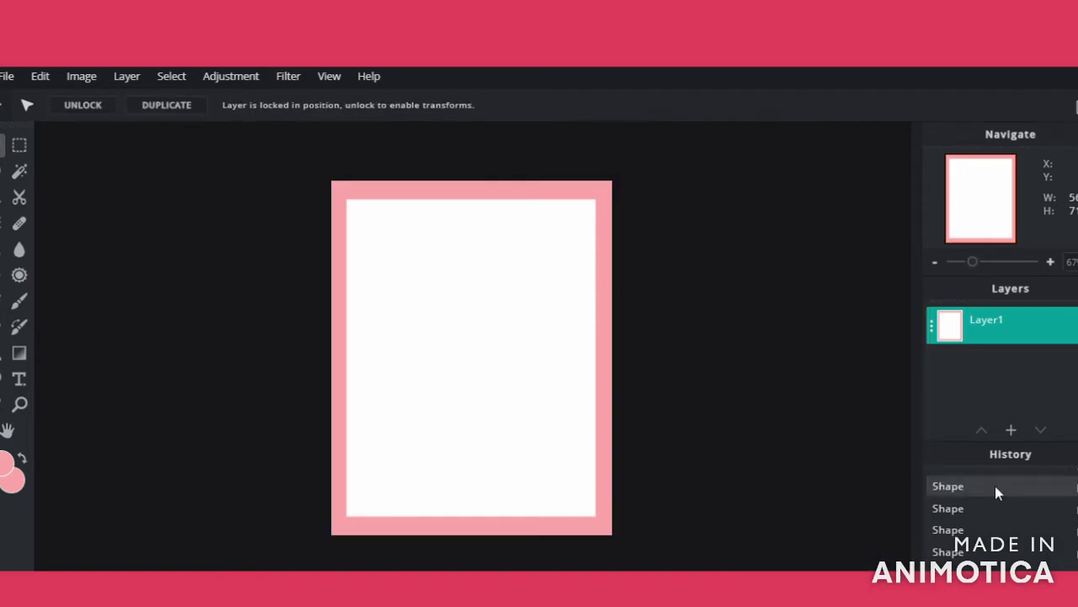
pyautogui.click(1012, 430)
pyautogui.click(693, 340)
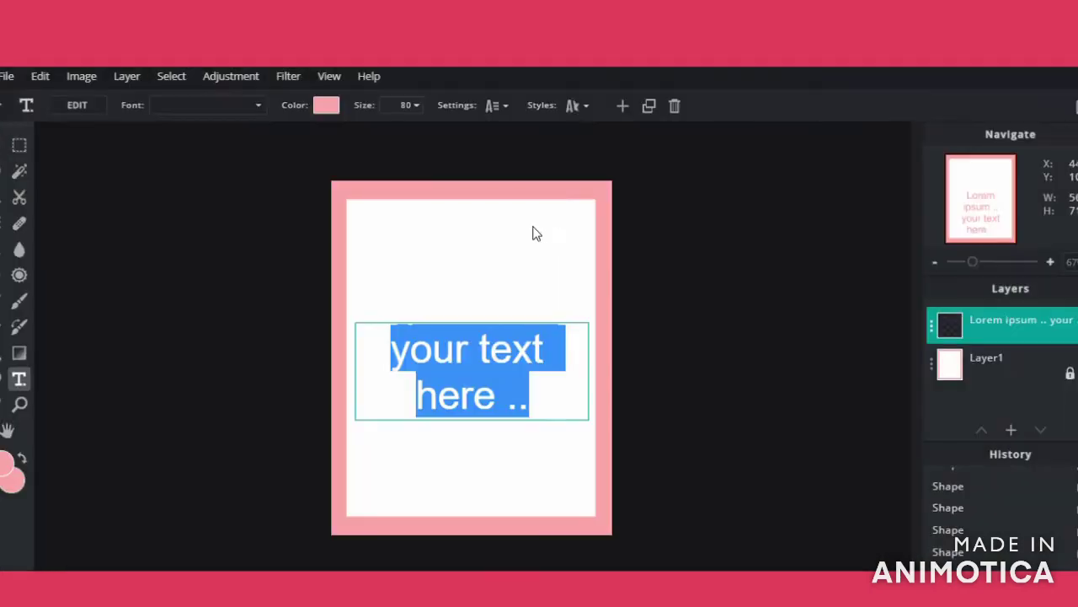
pyautogui.press('BackSpace')
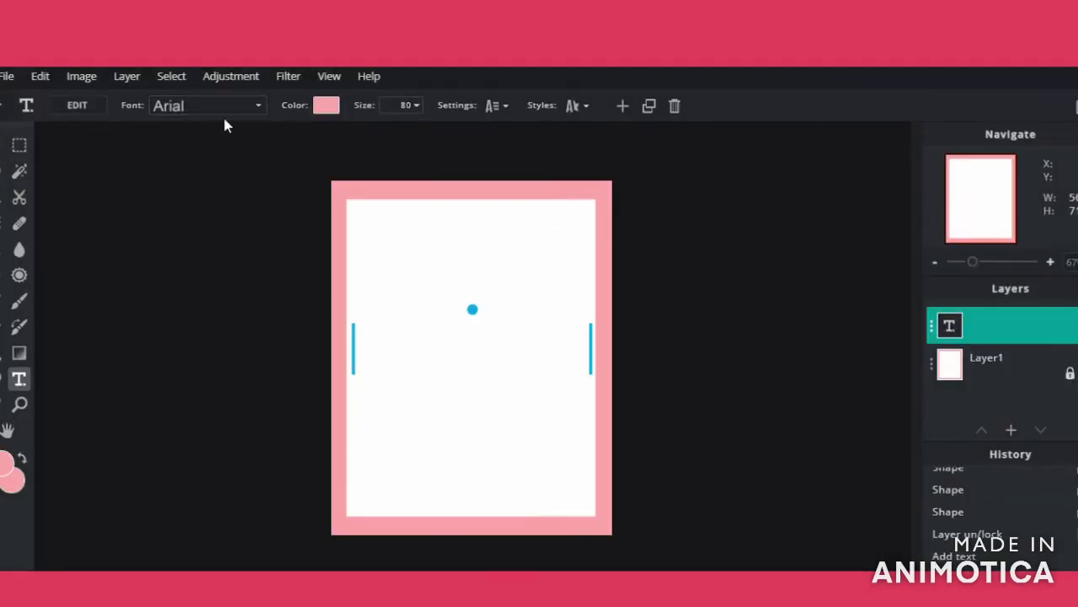
# Set the text layer's font to Sanur Beach and open its empty text box for editing.
pyautogui.click(236, 106)
pyautogui.scroll(-10, 289, 190)
pyautogui.moveTo(292, 262); pyautogui.dragTo(286, 428)
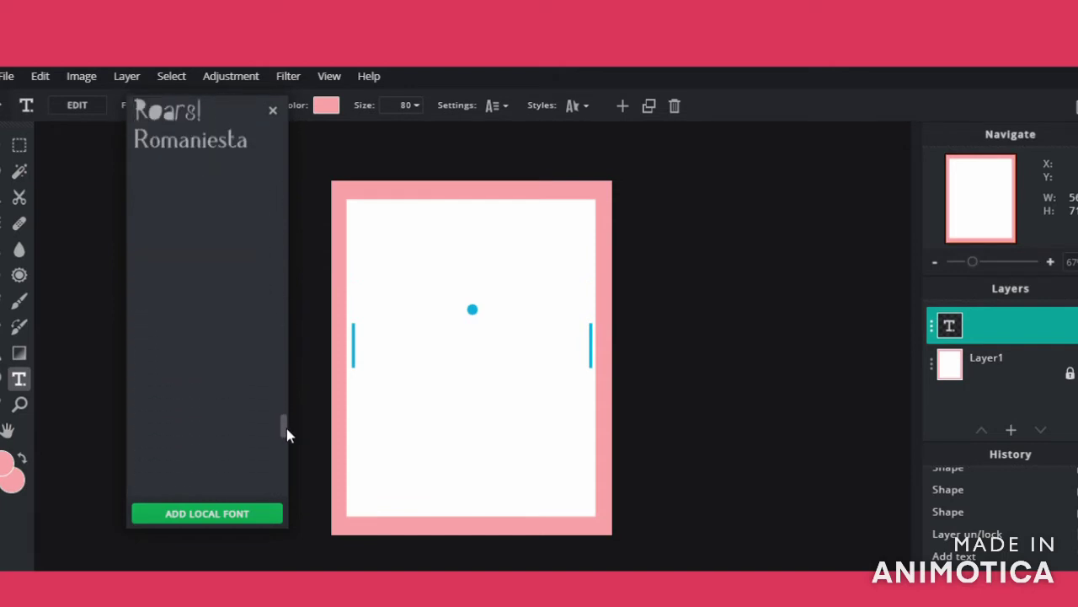
pyautogui.click(211, 369)
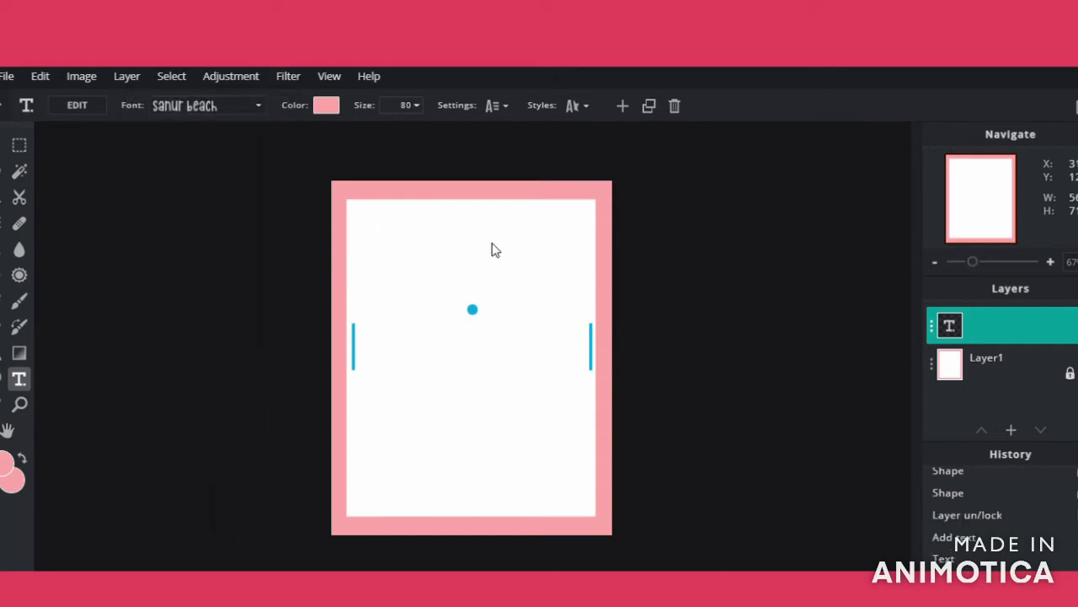
pyautogui.click(484, 370)
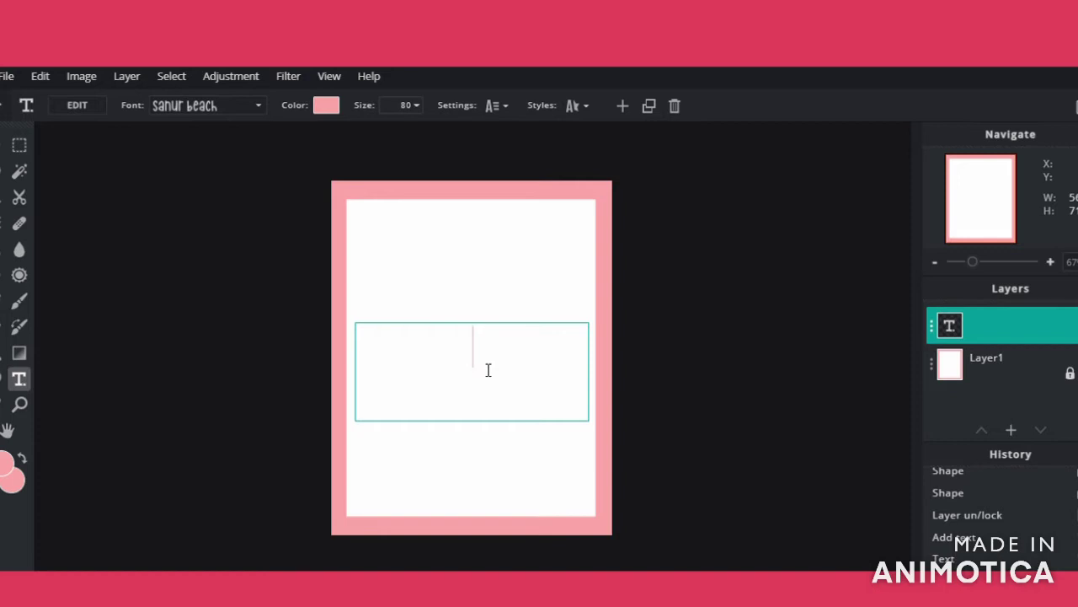
pyautogui.write('unch me')
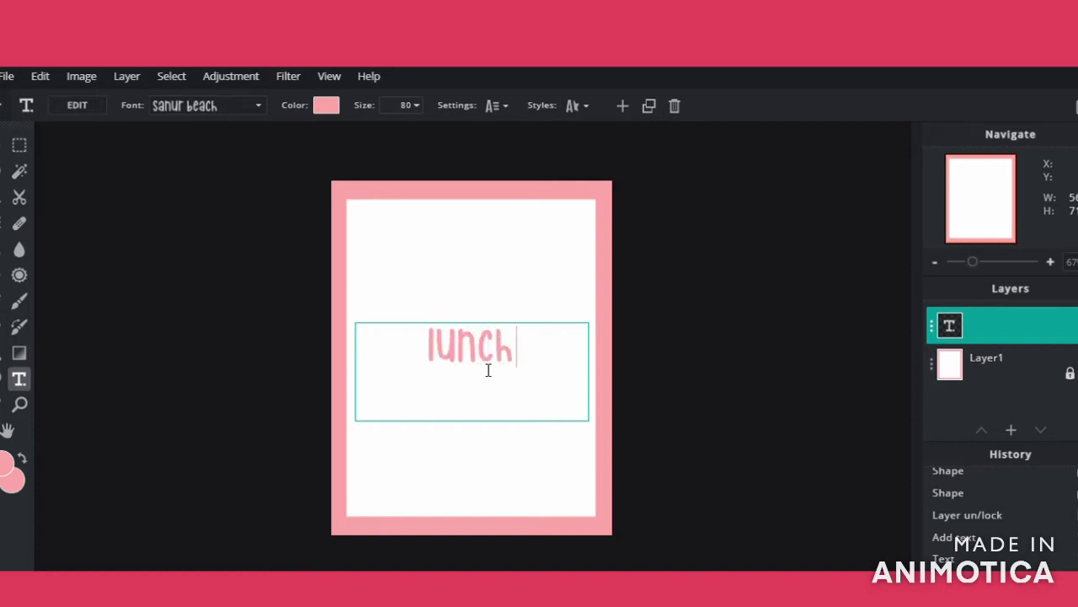
pyautogui.press('BackSpace')
pyautogui.press('BackSpace')
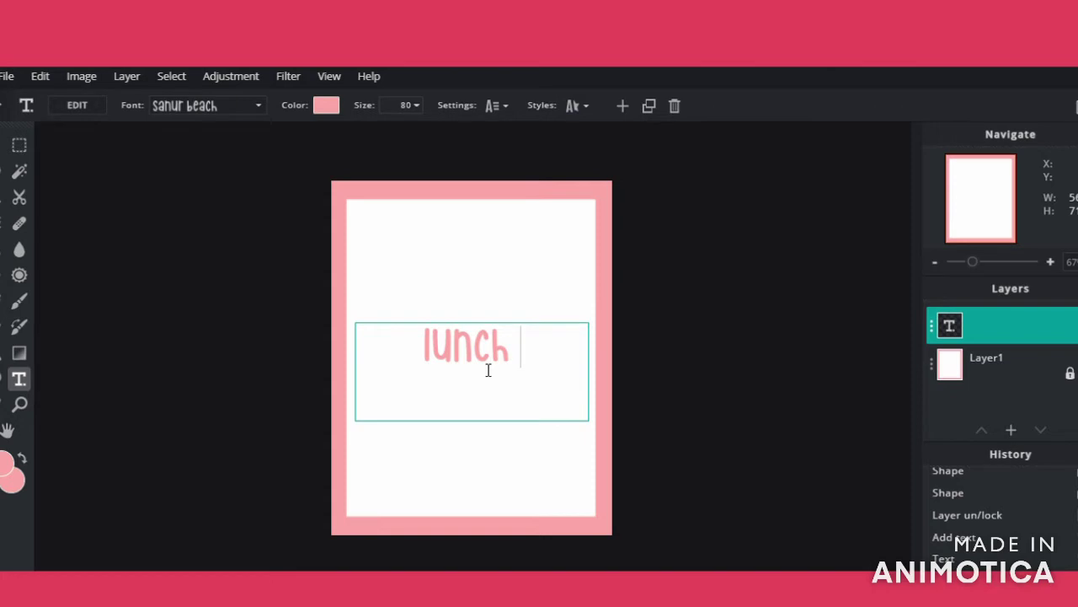
pyautogui.press('BackSpace')
pyautogui.press('BackSpace')
pyautogui.press('BackSpace')
pyautogui.press('BackSpace')
pyautogui.press('BackSpace')
pyautogui.press('BackSpace')
pyautogui.write('english')
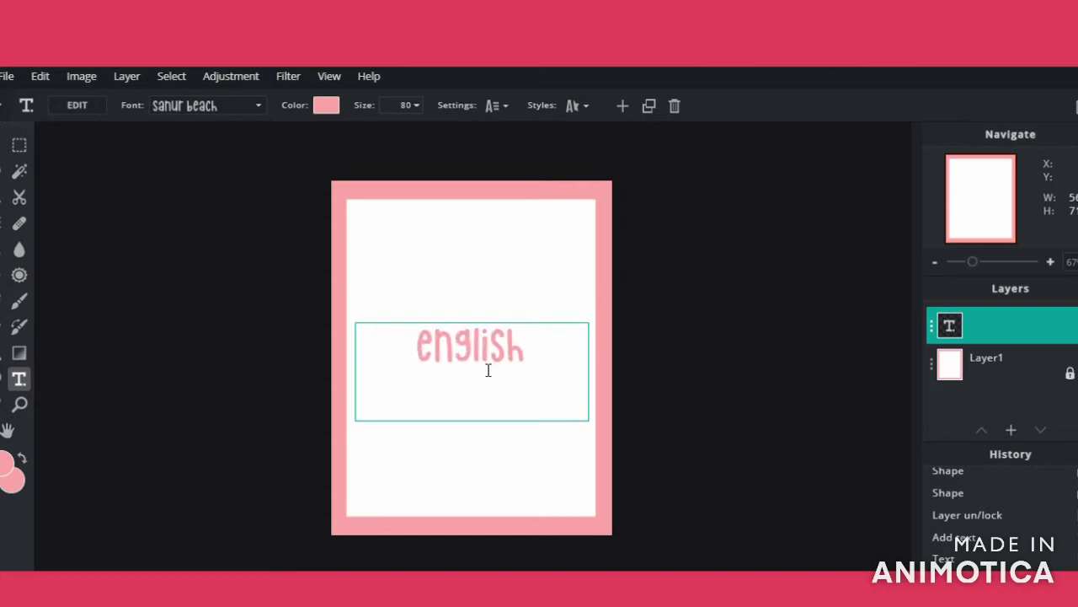
pyautogui.press('BackSpace')
pyautogui.press('BackSpace')
pyautogui.press('BackSpace')
pyautogui.press('BackSpace')
pyautogui.press('BackSpace')
pyautogui.press('BackSpace')
pyautogui.press('BackSpace')
# Enter "welcome" in the text box and set the text size to 150.
pyautogui.write('Welcome')
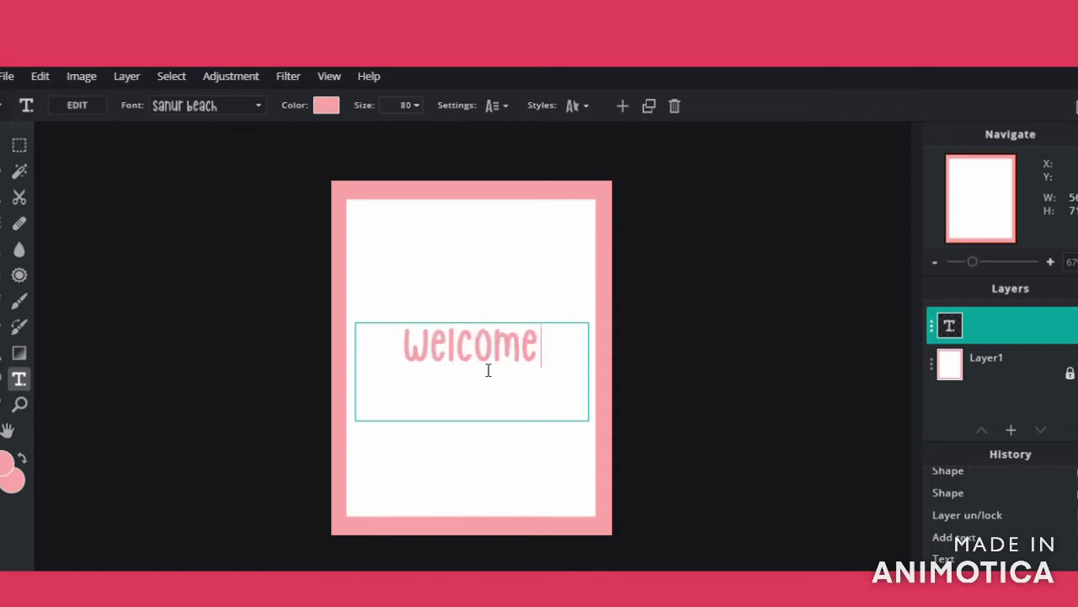
pyautogui.click(416, 107)
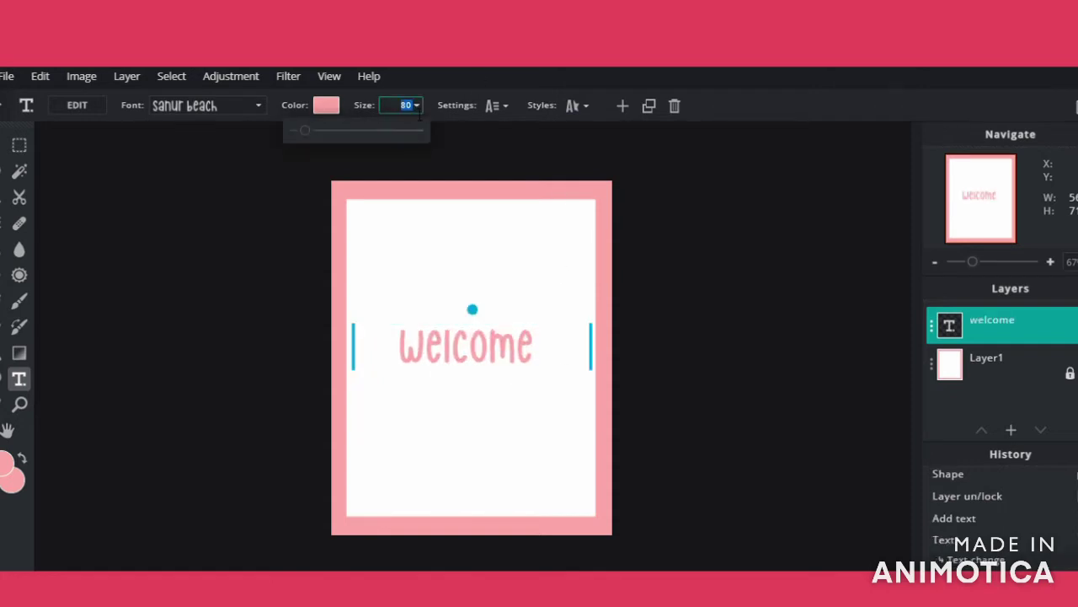
pyautogui.write('15')
pyautogui.press('Return')
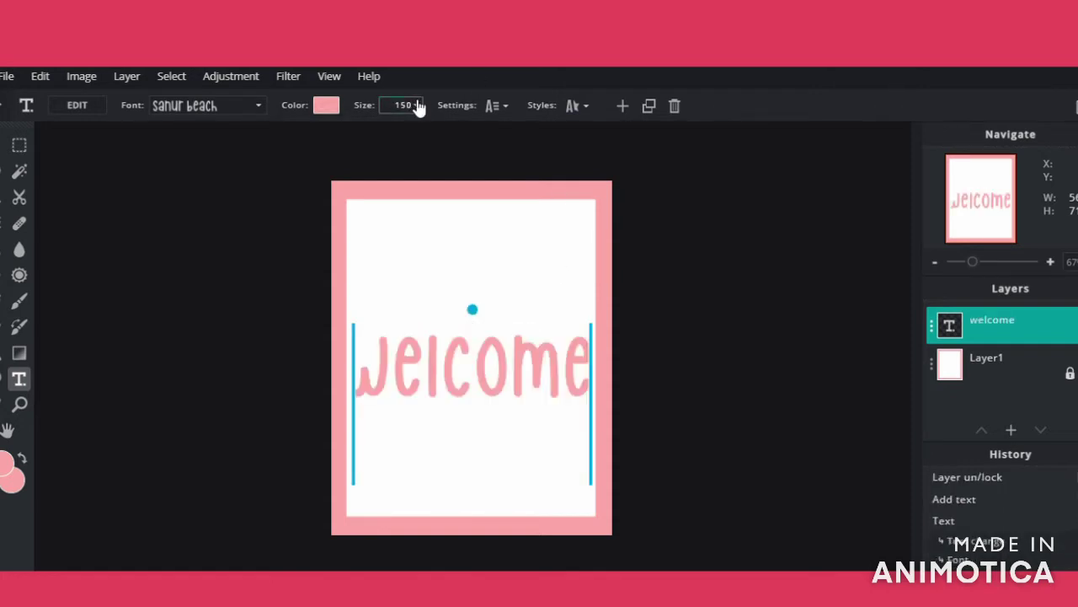
# Move the welcome text upward and widen its text box beyond the page's right edge.
pyautogui.moveTo(548, 365); pyautogui.dragTo(600, 321)
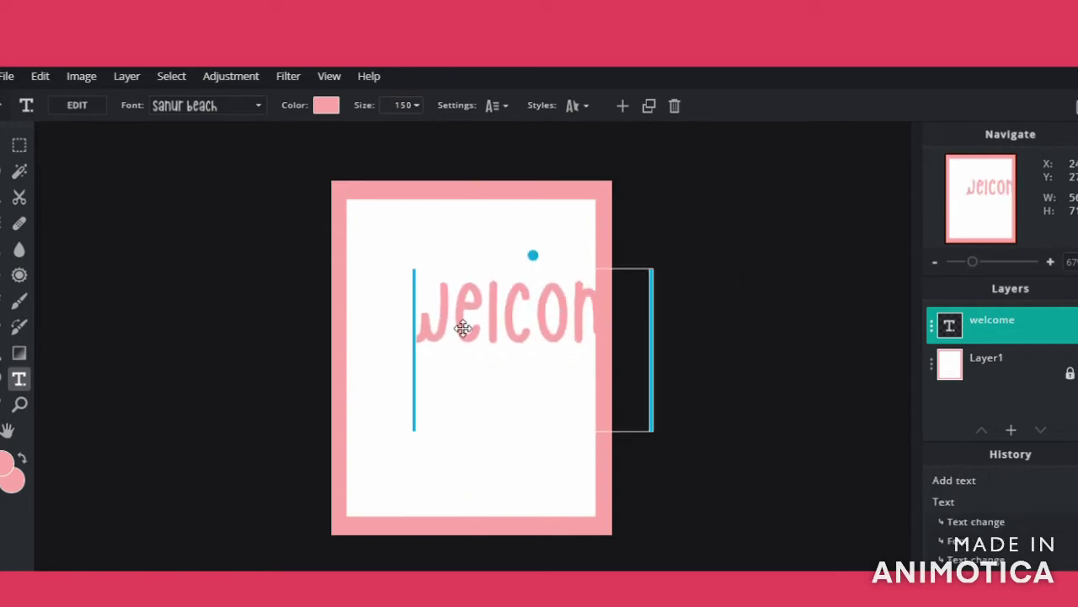
pyautogui.doubleClick(429, 321)
pyautogui.click(444, 323)
pyautogui.press('Escape')
pyautogui.moveTo(366, 337); pyautogui.dragTo(517, 330)
pyautogui.moveTo(588, 323); pyautogui.dragTo(654, 321)
# Set the welcome text size to 140 and move it to the upper part of the page, centred between the borders.
pyautogui.click(414, 104)
pyautogui.write('140')
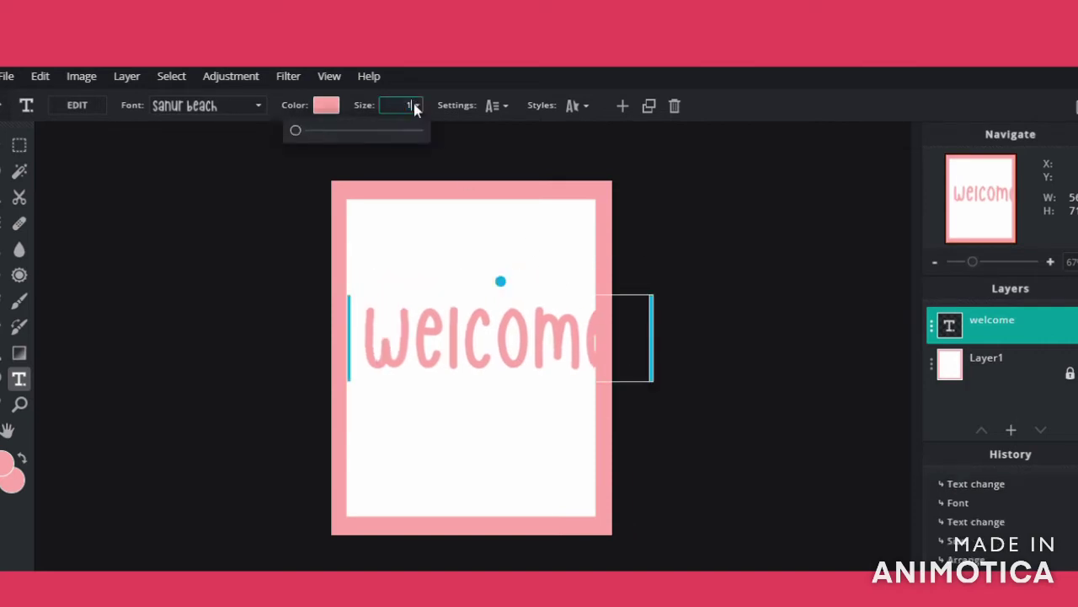
pyautogui.press('Return')
pyautogui.moveTo(635, 330); pyautogui.dragTo(601, 254)
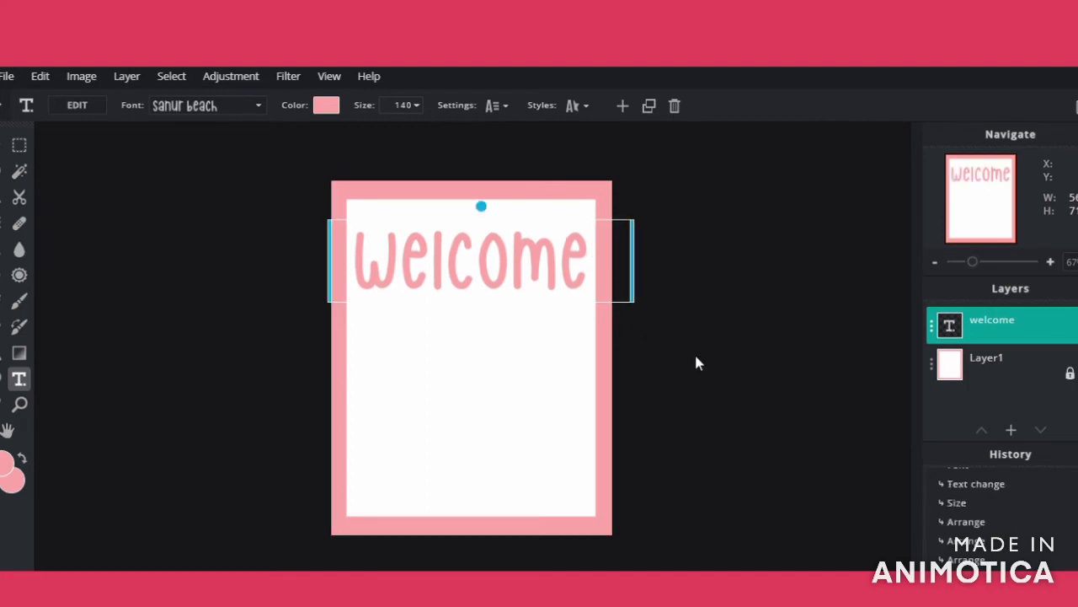
# Add a new text layer reading "class" and place it below the welcome text.
pyautogui.click(990, 362)
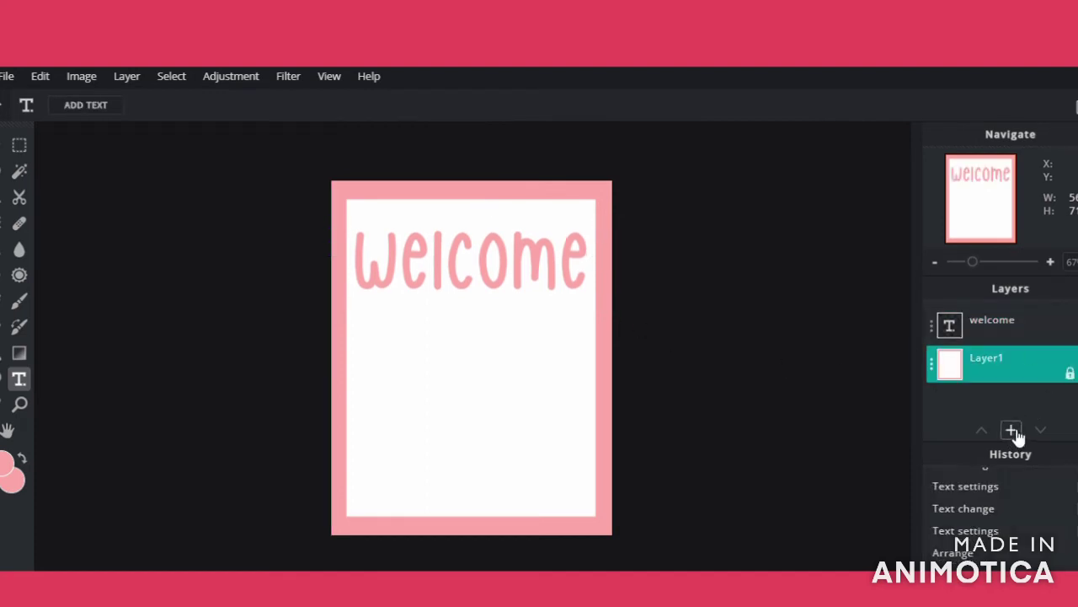
pyautogui.click(85, 105)
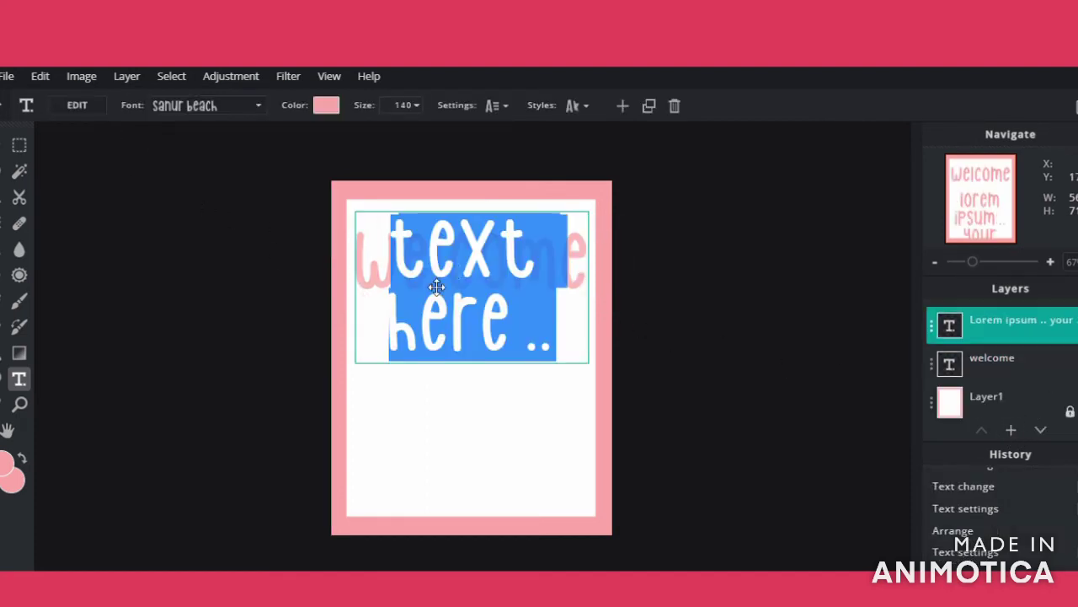
pyautogui.write('Class')
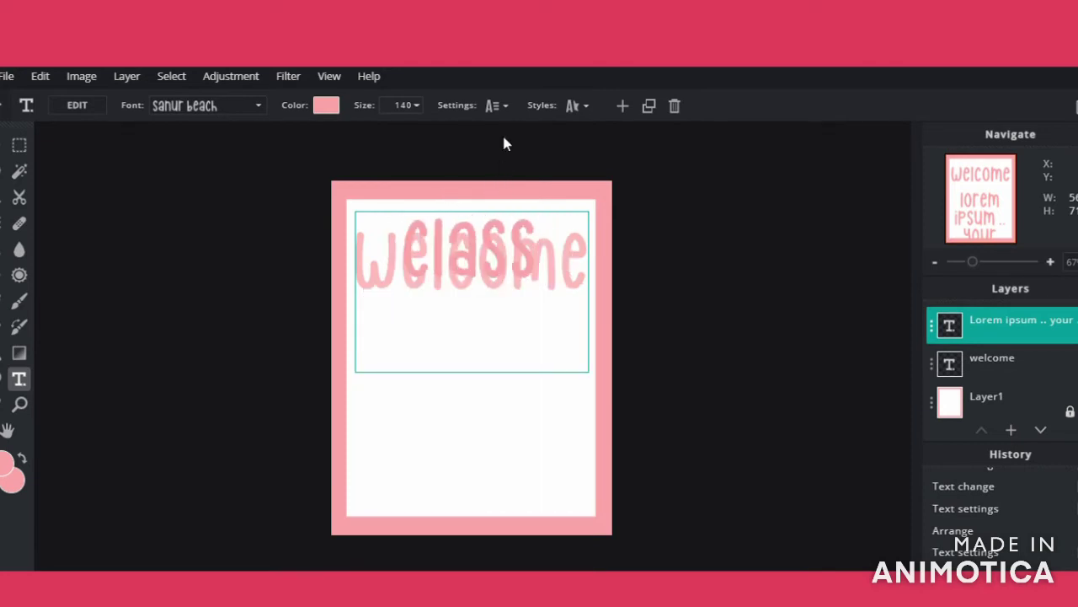
pyautogui.click(495, 105)
# Reduce the class text size to 120 and move it toward the page's left border beneath the welcome text.
pyautogui.click(399, 105)
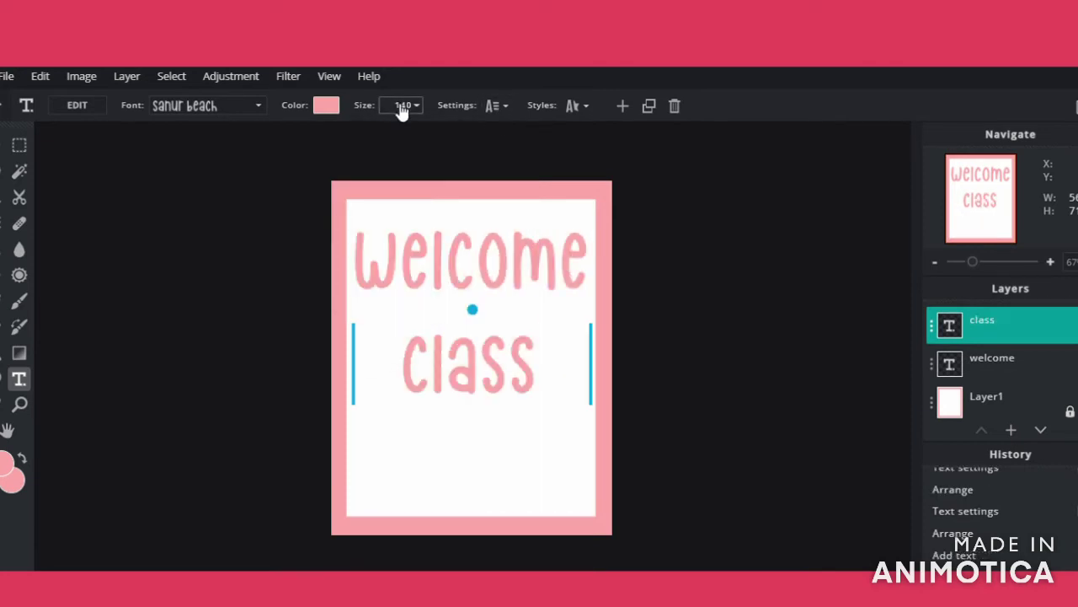
pyautogui.write('130')
pyautogui.press('Return')
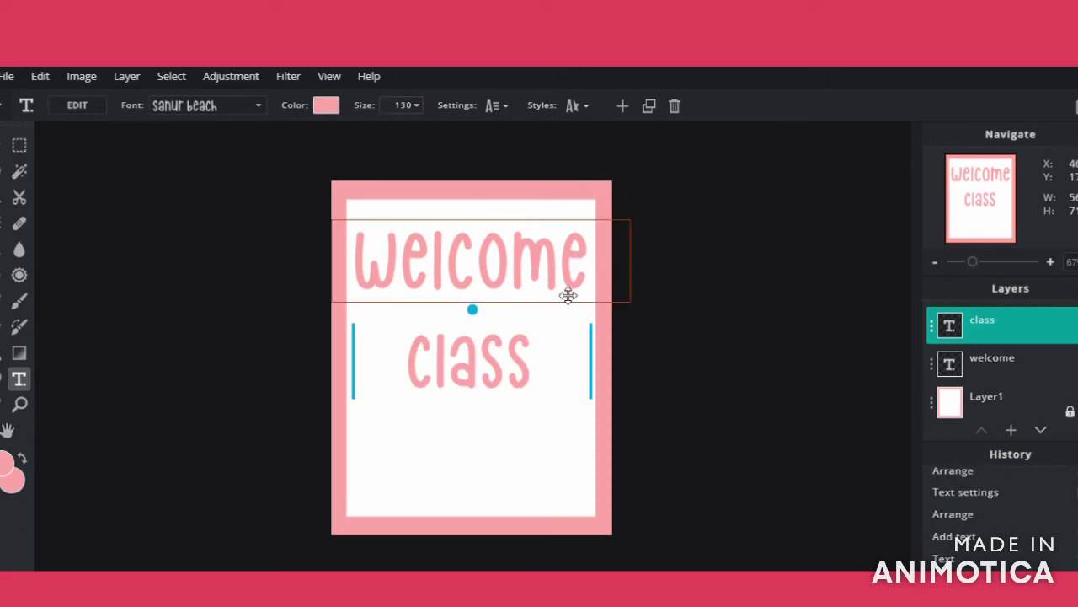
pyautogui.click(396, 105)
pyautogui.write('1')
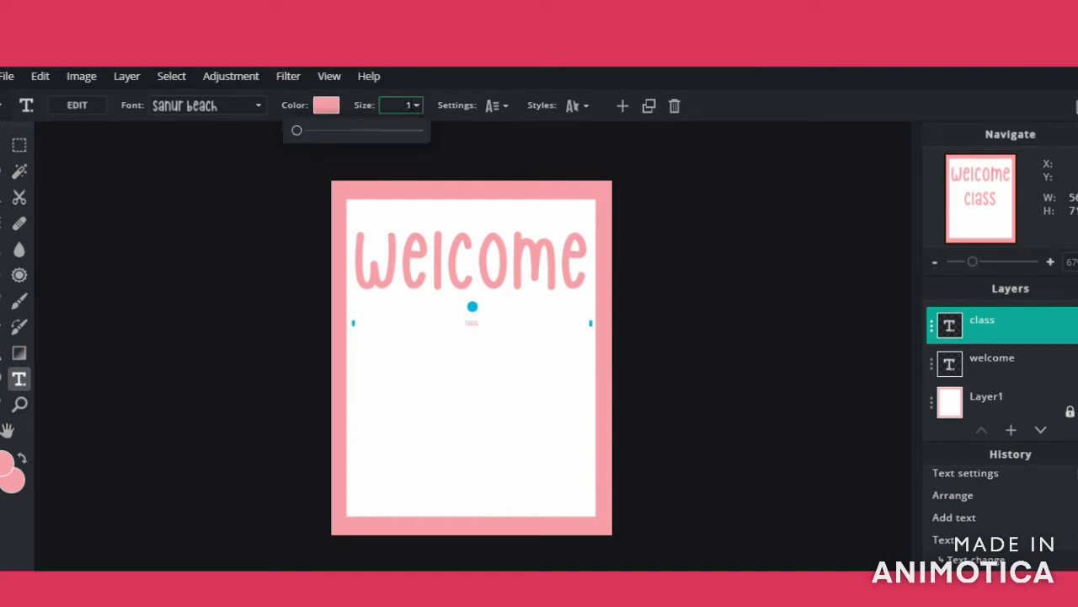
pyautogui.press('Return')
pyautogui.moveTo(445, 384); pyautogui.dragTo(403, 365)
# Give the class text an outline in colour #FF7373.
pyautogui.click(575, 105)
pyautogui.click(576, 212)
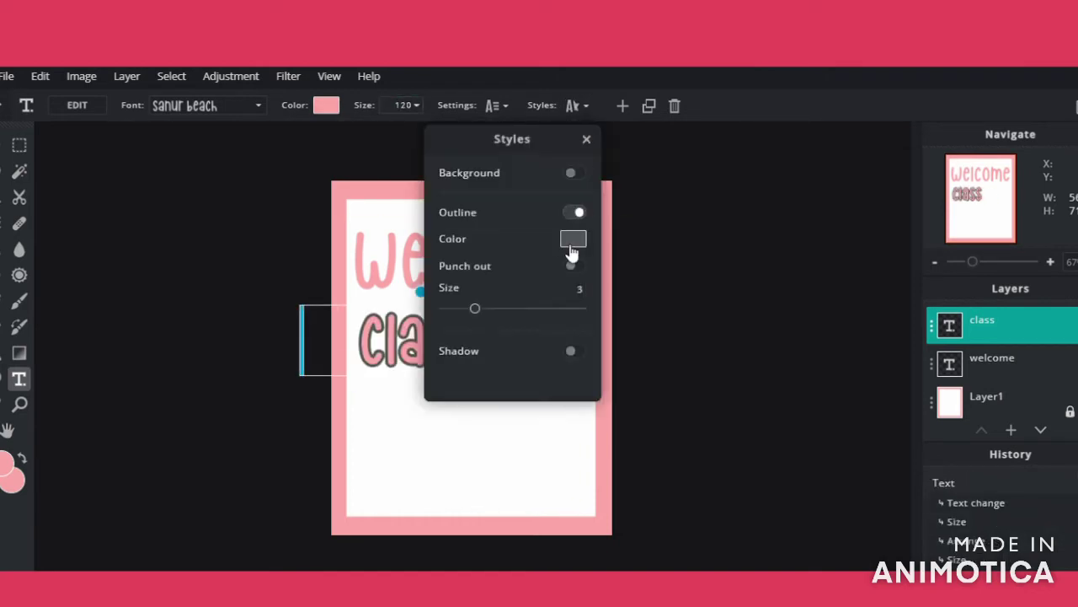
pyautogui.click(573, 242)
pyautogui.click(481, 270)
pyautogui.moveTo(481, 271); pyautogui.dragTo(473, 234)
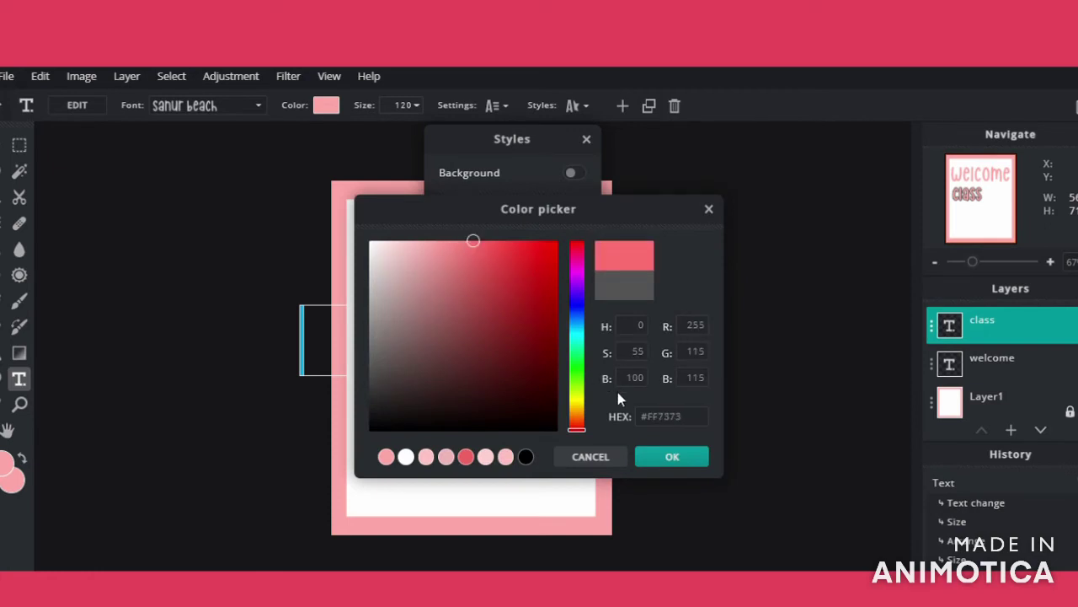
pyautogui.click(672, 459)
pyautogui.click(680, 283)
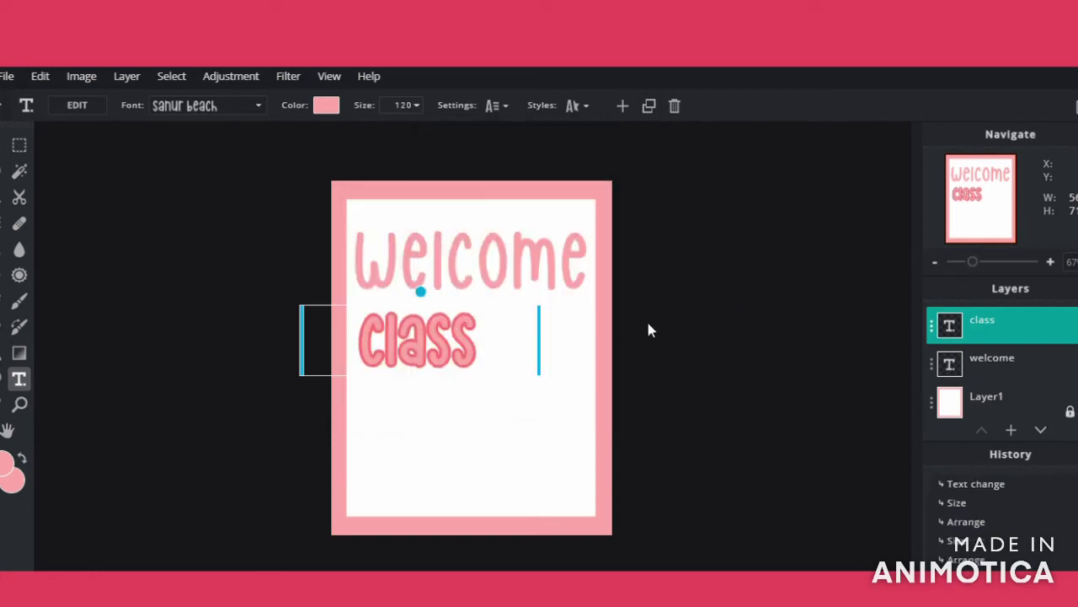
pyautogui.click(649, 330)
# Extend the outlined class text so it reads "class start".
pyautogui.click(442, 363)
pyautogui.doubleClick(445, 362)
pyautogui.click(516, 334)
pyautogui.write('stra=')
pyautogui.press('BackSpace')
pyautogui.press('BackSpace')
pyautogui.press('BackSpace')
pyautogui.press('BackSpace')
pyautogui.write('a')
pyautogui.press('BackSpace')
pyautogui.write('tart')
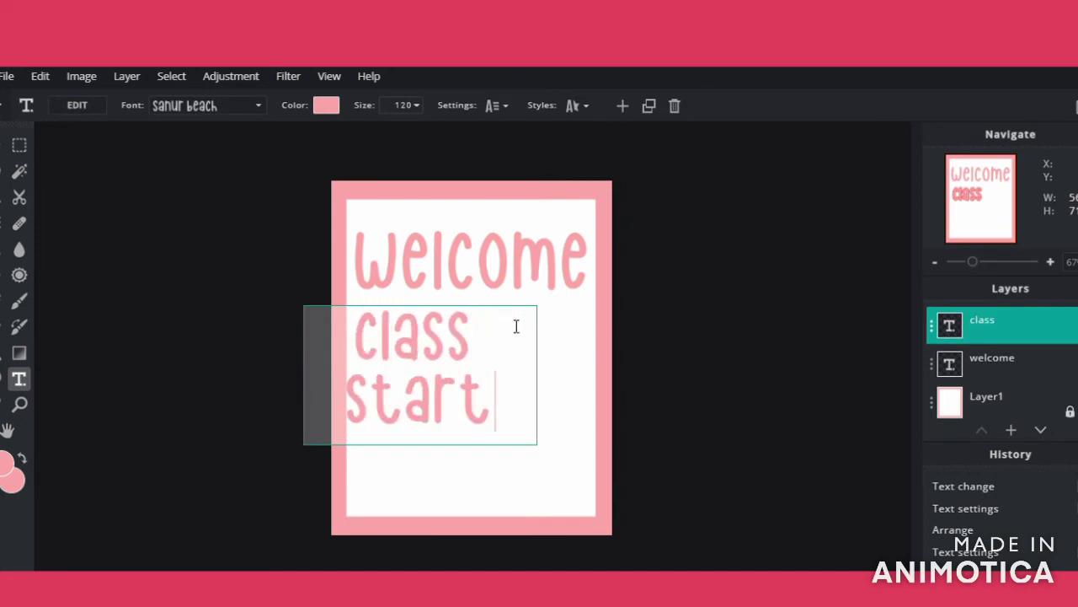
# Append "@ 7:45 am" to the class start text.
pyautogui.write(' @ ')
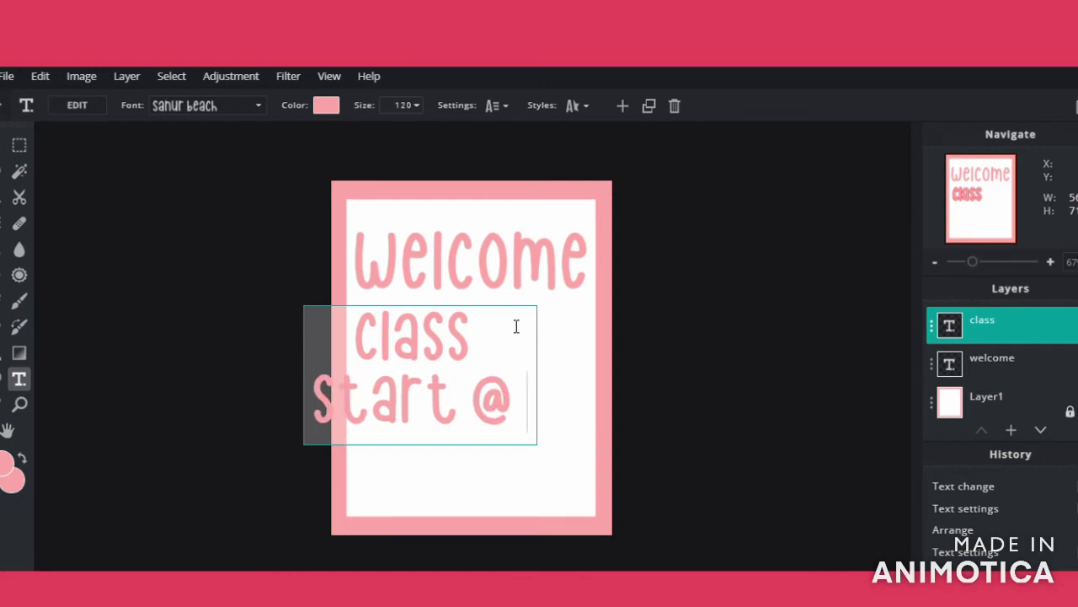
pyautogui.write('7')
pyautogui.press('BackSpace')
pyautogui.press('BackSpace')
pyautogui.press('BackSpace')
pyautogui.write('@ 7:45')
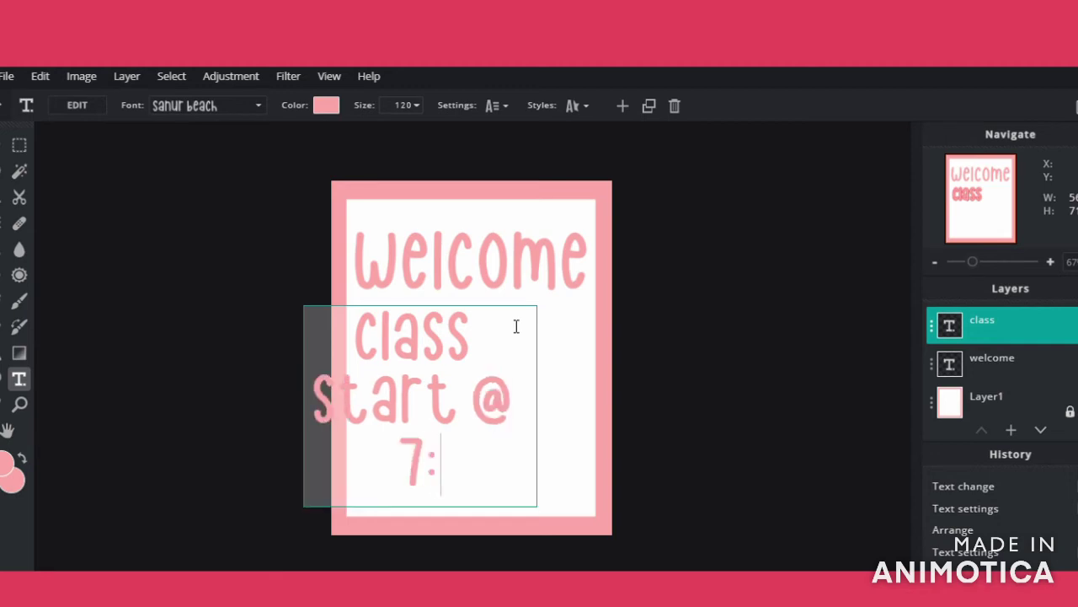
pyautogui.write(' am')
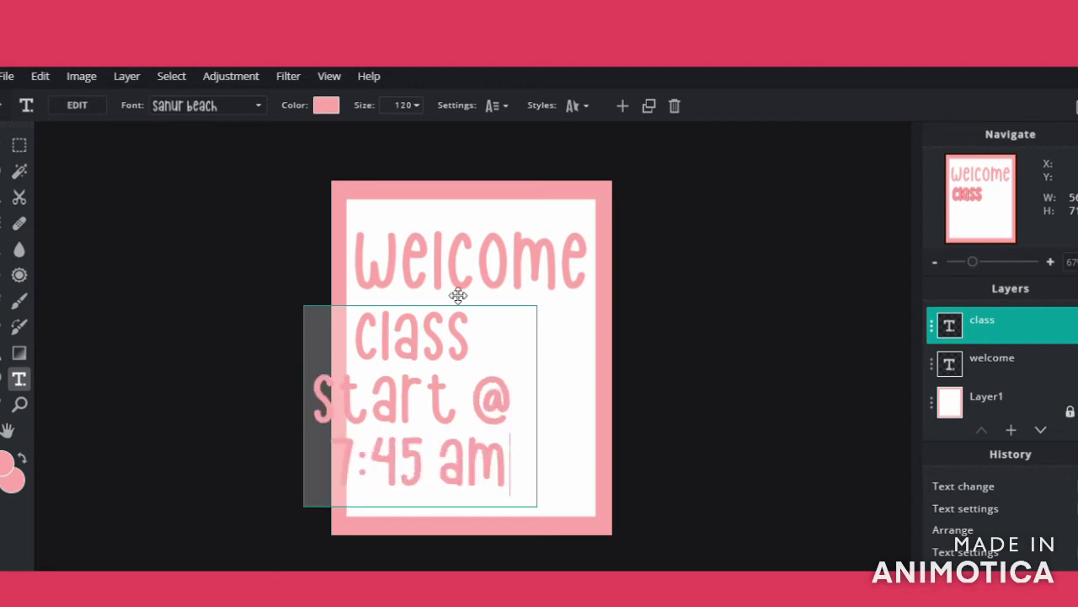
# Set the "class start @ 7:45 am" text size to 90, widen its text box and centre it beneath the welcome text.
pyautogui.click(404, 105)
pyautogui.write('90')
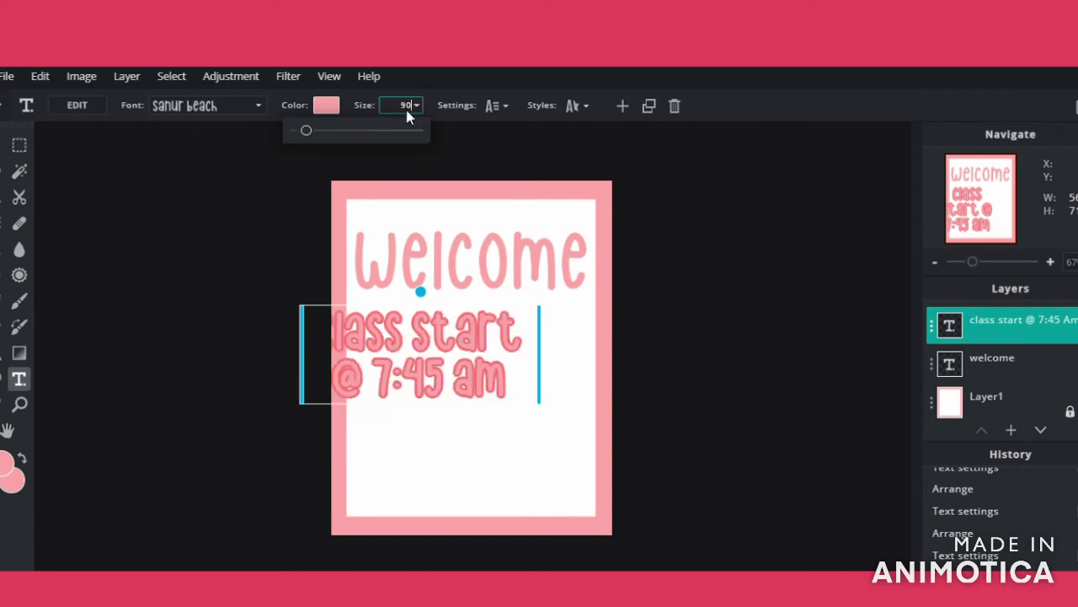
pyautogui.press('Return')
pyautogui.moveTo(544, 379); pyautogui.dragTo(571, 368)
pyautogui.moveTo(489, 374); pyautogui.dragTo(527, 373)
pyautogui.click(810, 380)
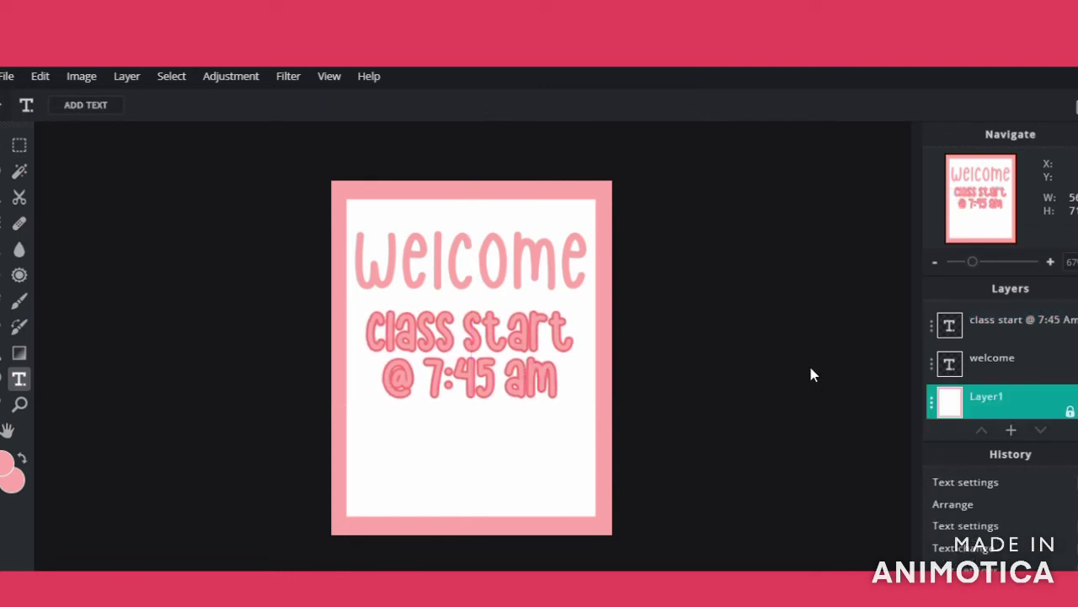
pyautogui.click(1011, 430)
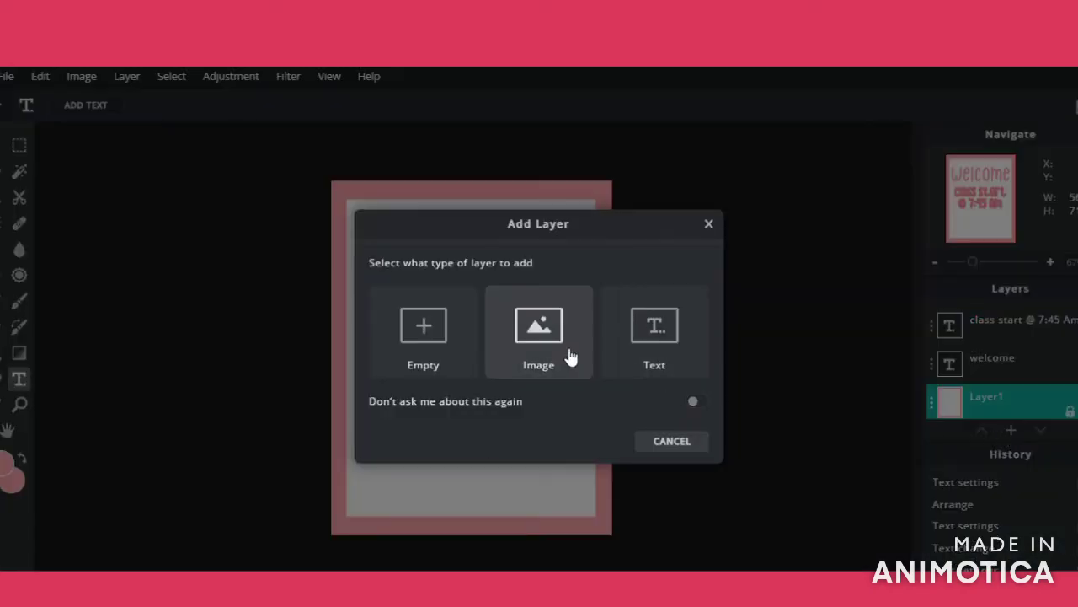
pyautogui.click(671, 440)
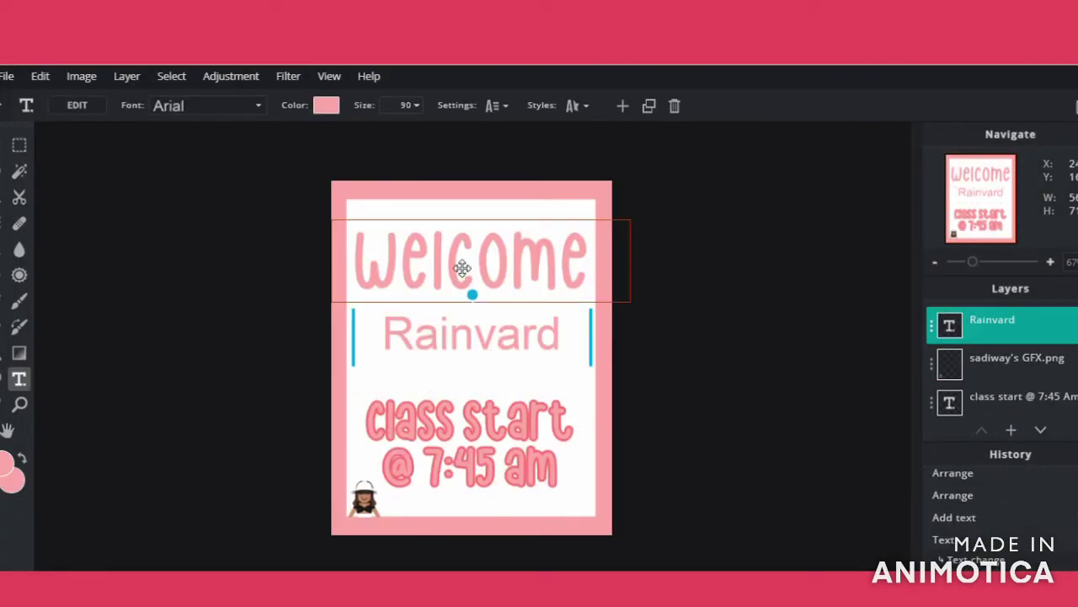
# Nudge the welcome text upward and set the Rainvard text's font to Sanur Beach.
pyautogui.click(463, 261)
pyautogui.click(468, 335)
pyautogui.click(240, 105)
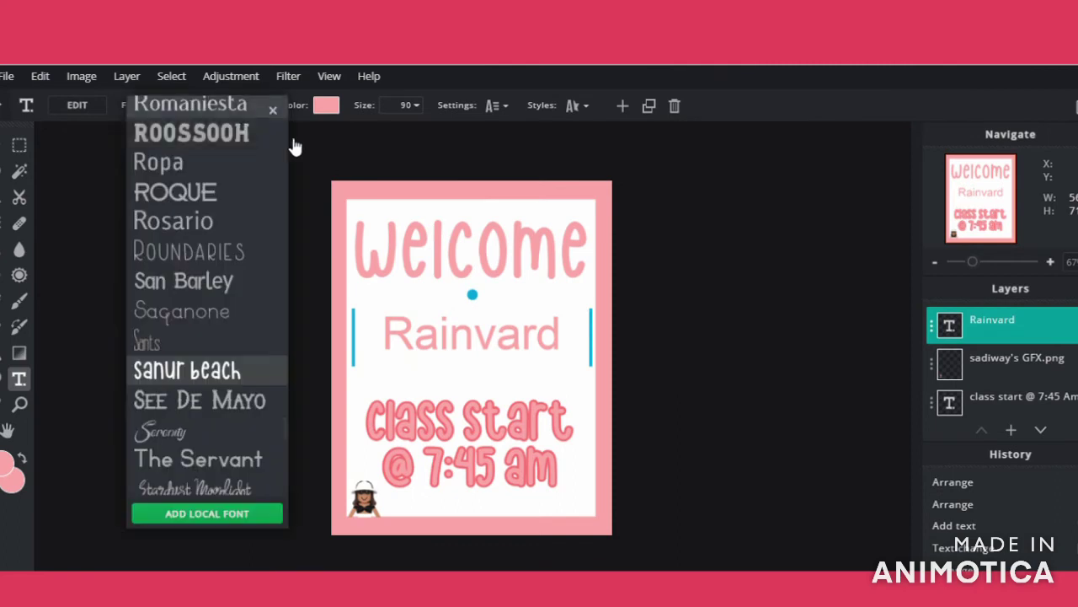
pyautogui.click(223, 373)
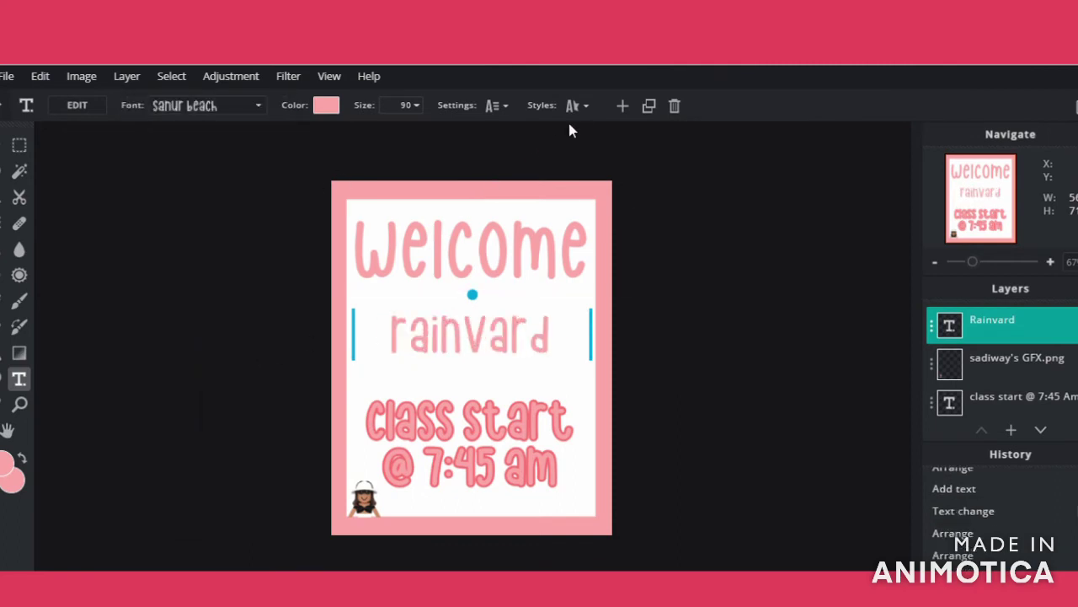
# Give the Rainvard text an outline in a darker red.
pyautogui.click(577, 105)
pyautogui.click(572, 213)
pyautogui.click(570, 236)
pyautogui.click(485, 270)
pyautogui.click(654, 456)
pyautogui.click(793, 389)
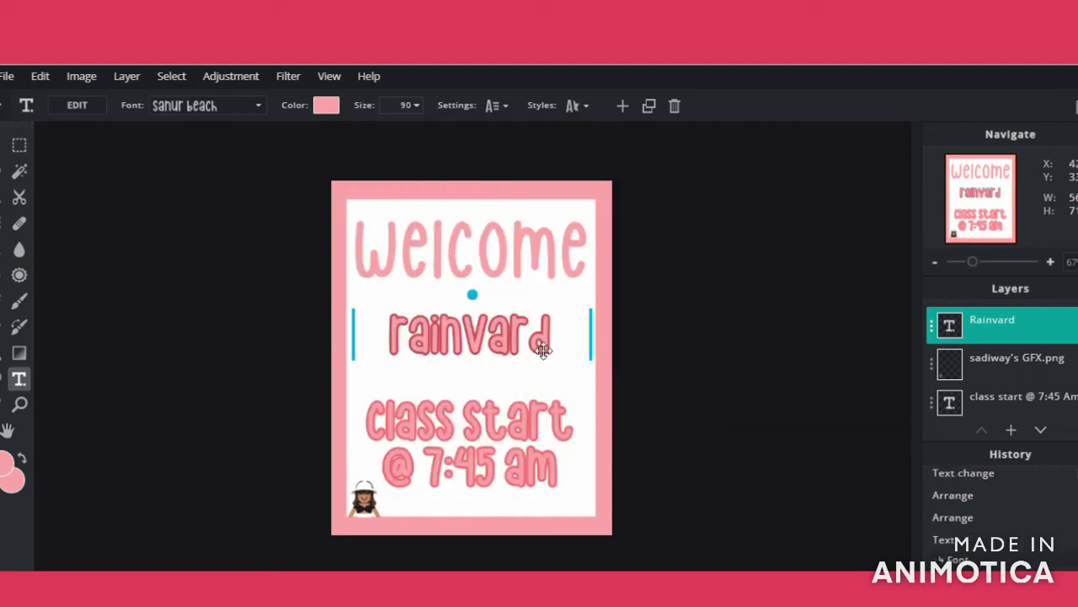
# Shift the Rainvard text slightly down and set the class start text's size to 80.
pyautogui.doubleClick(515, 432)
pyautogui.click(416, 107)
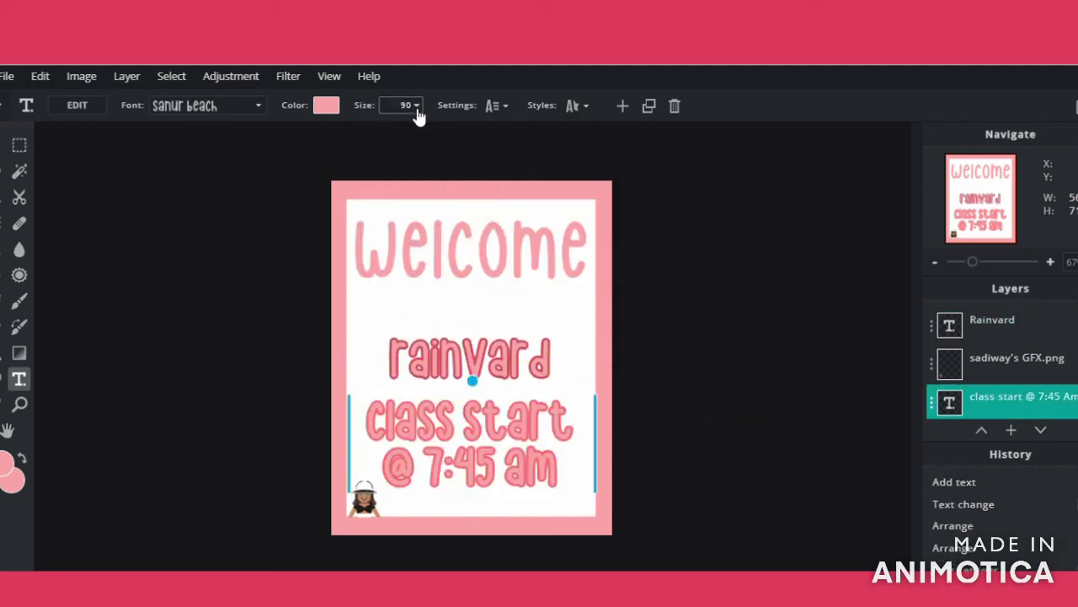
pyautogui.click(411, 108)
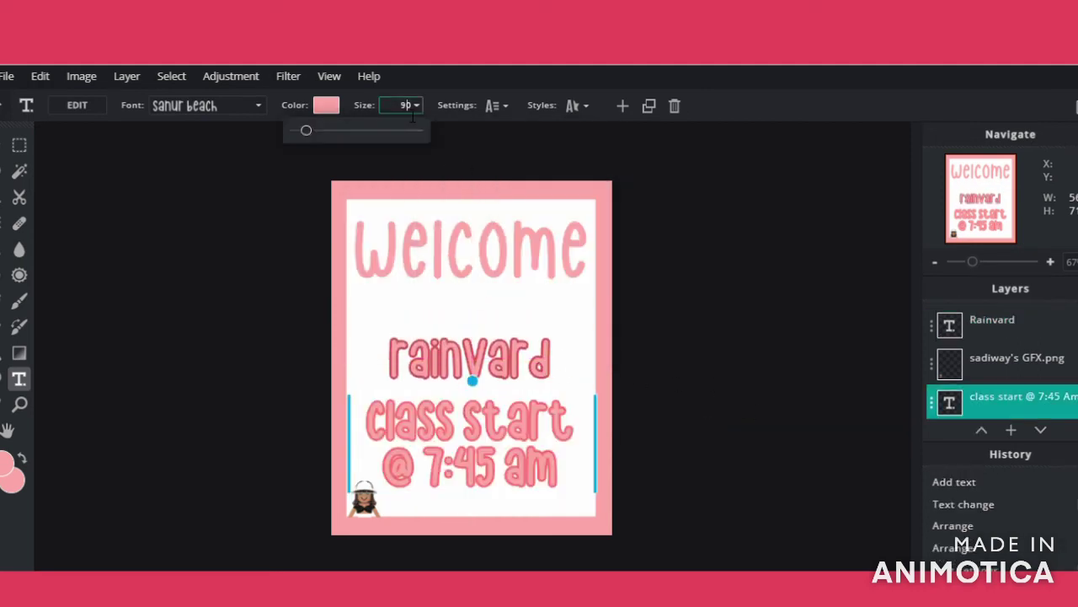
pyautogui.write('80')
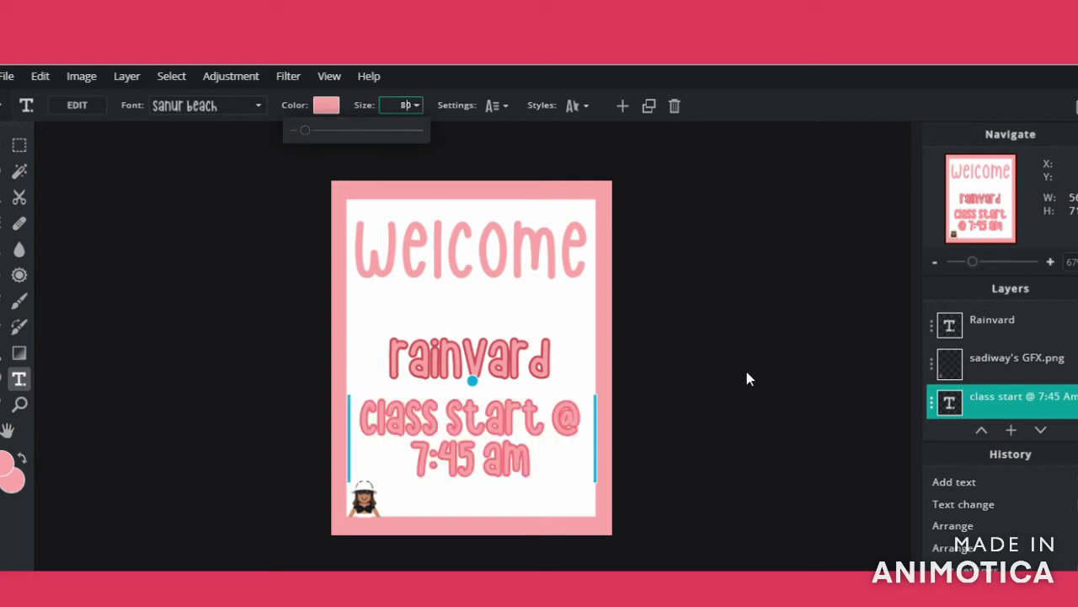
# Move the class start text down near the page's lower border, widen its text box past both page edges and centre it.
pyautogui.moveTo(576, 464); pyautogui.dragTo(645, 475)
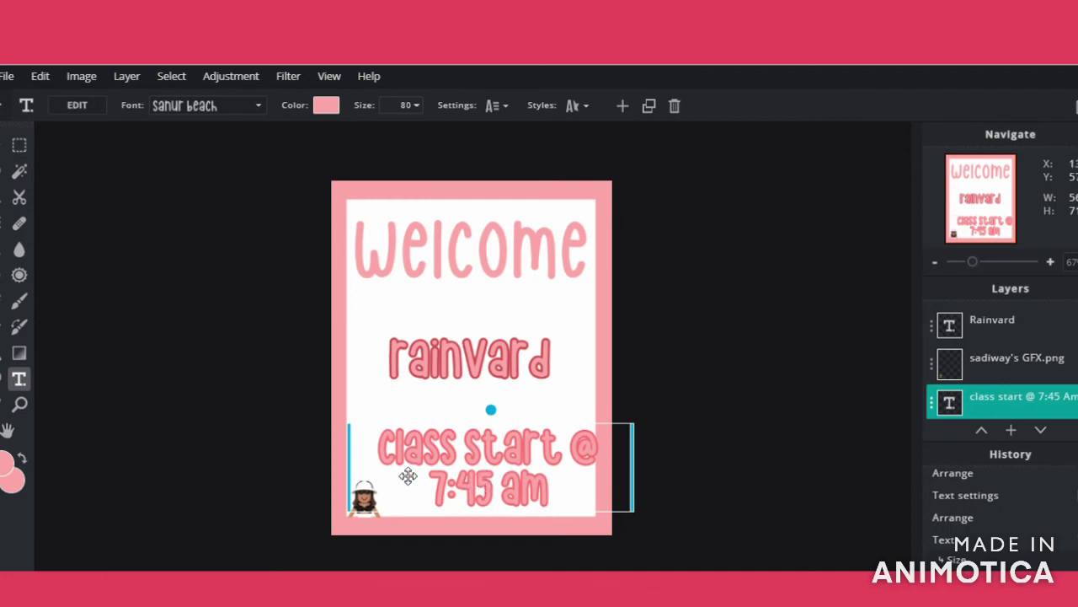
pyautogui.moveTo(363, 473); pyautogui.dragTo(321, 476)
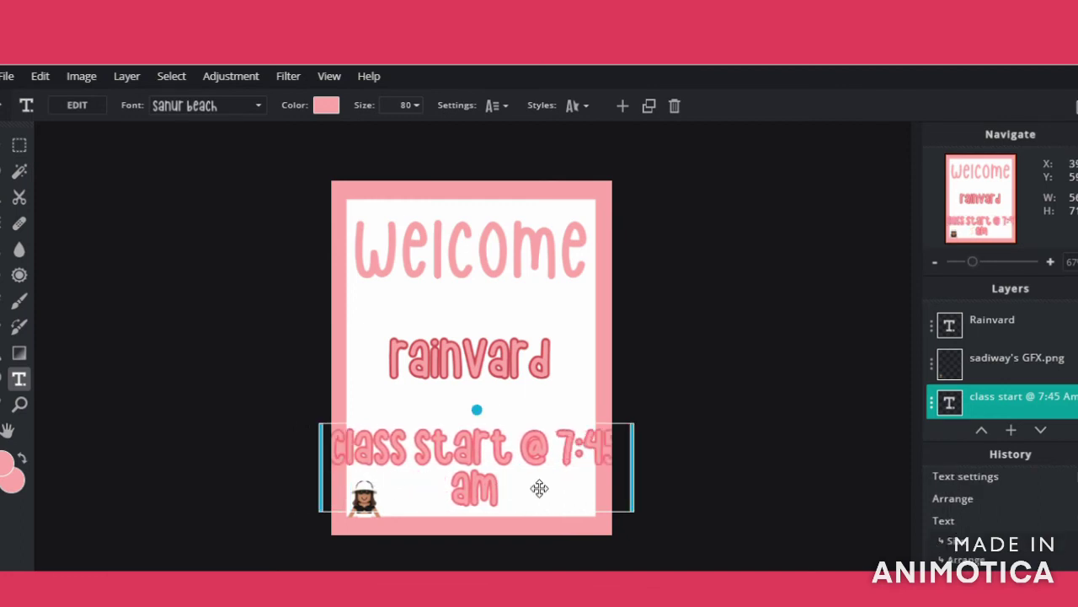
pyautogui.moveTo(640, 472); pyautogui.dragTo(625, 473)
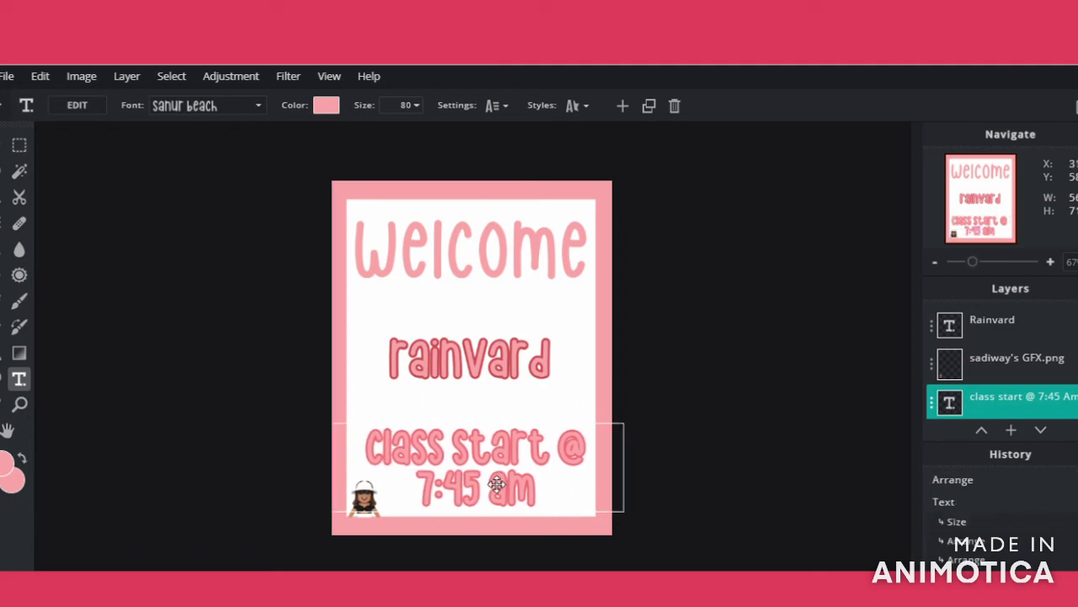
pyautogui.moveTo(494, 487); pyautogui.dragTo(503, 479)
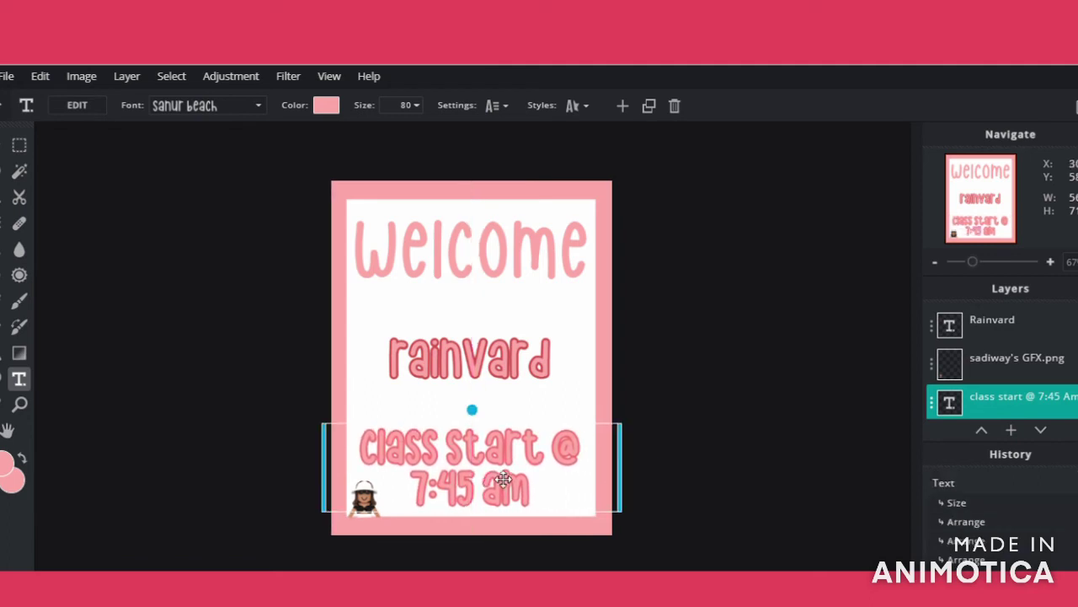
pyautogui.click(552, 393)
pyautogui.doubleClick(497, 365)
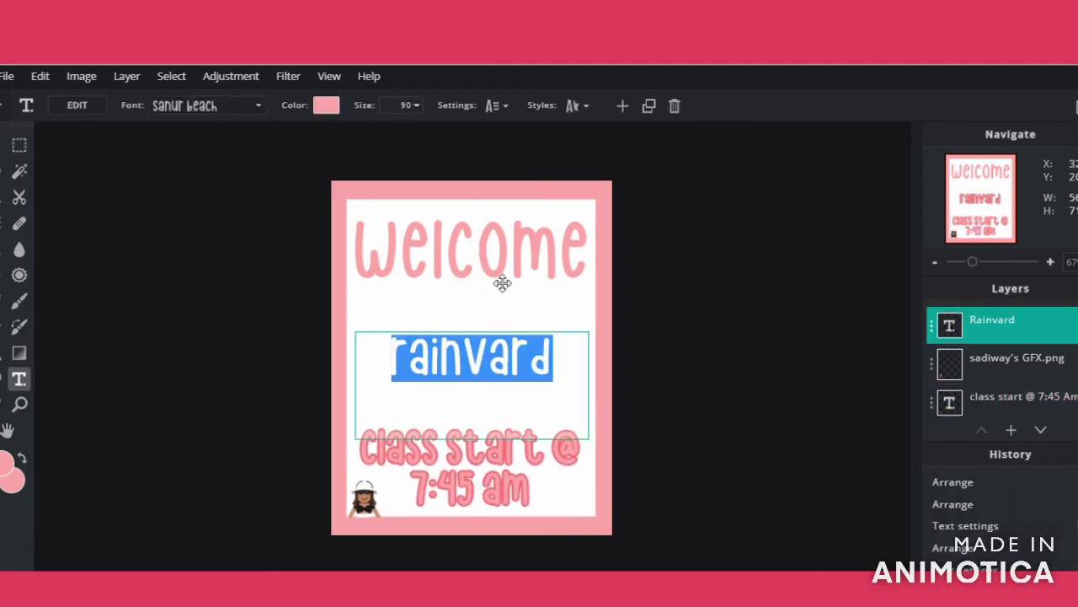
pyautogui.click(408, 106)
pyautogui.press('Delete')
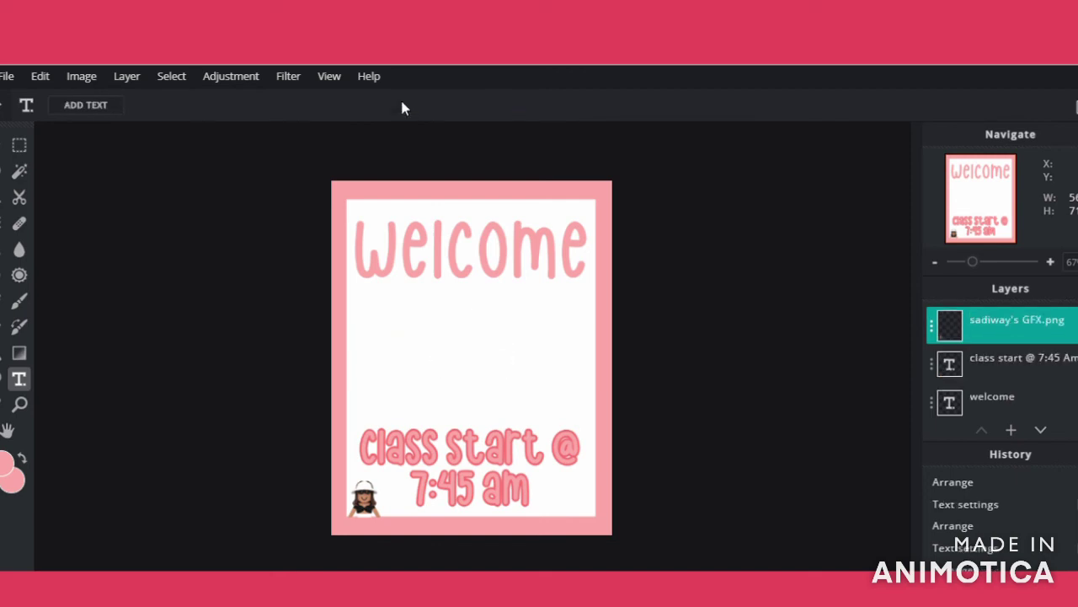
pyautogui.hotkey('ctrl', 'z')
# Set the Rainvard text's size to 100 and deselect it.
pyautogui.click(408, 105)
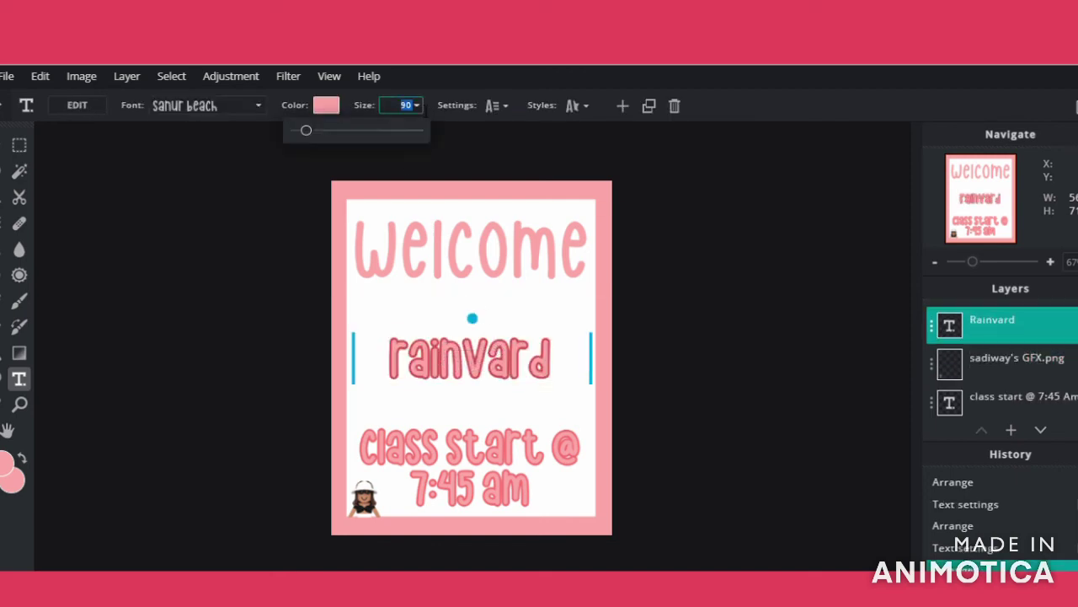
pyautogui.write('100')
pyautogui.press('Return')
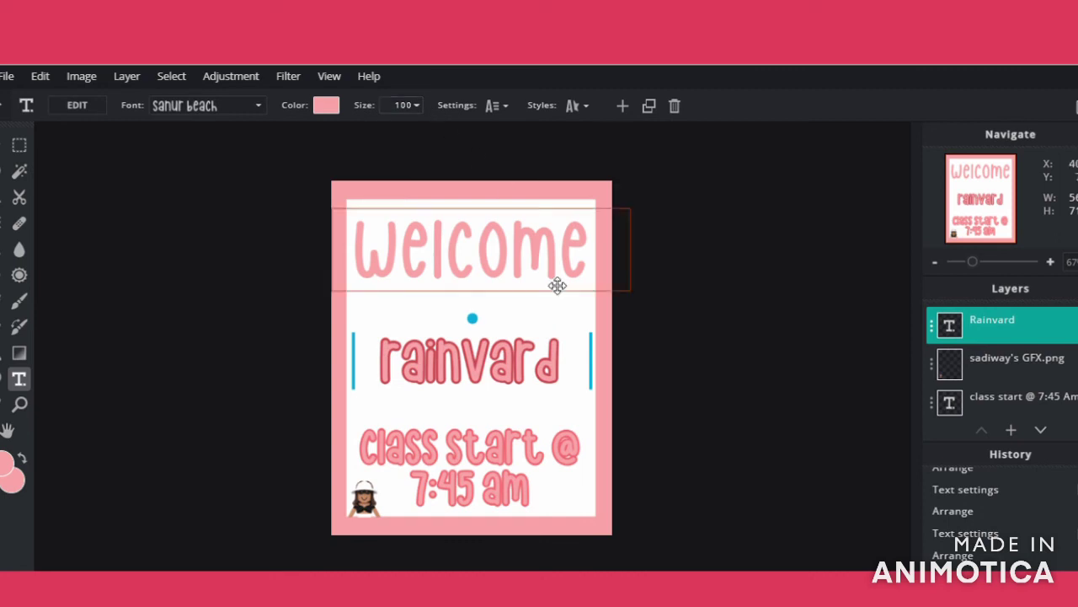
pyautogui.click(736, 324)
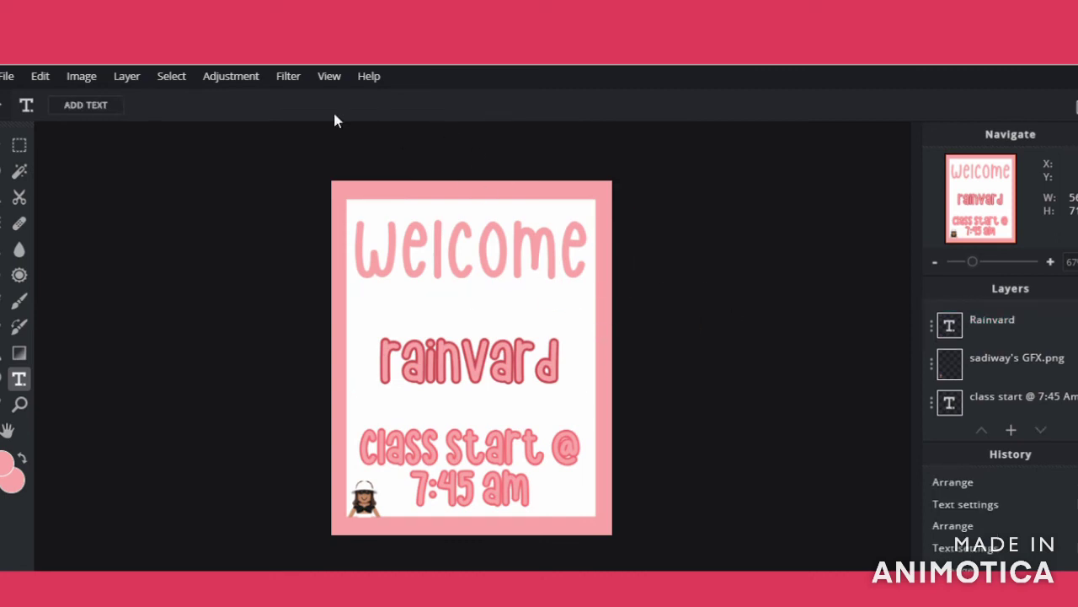
# Add a new text layer reading "to".
pyautogui.click(85, 108)
pyautogui.press('BackSpace')
pyautogui.write('to')
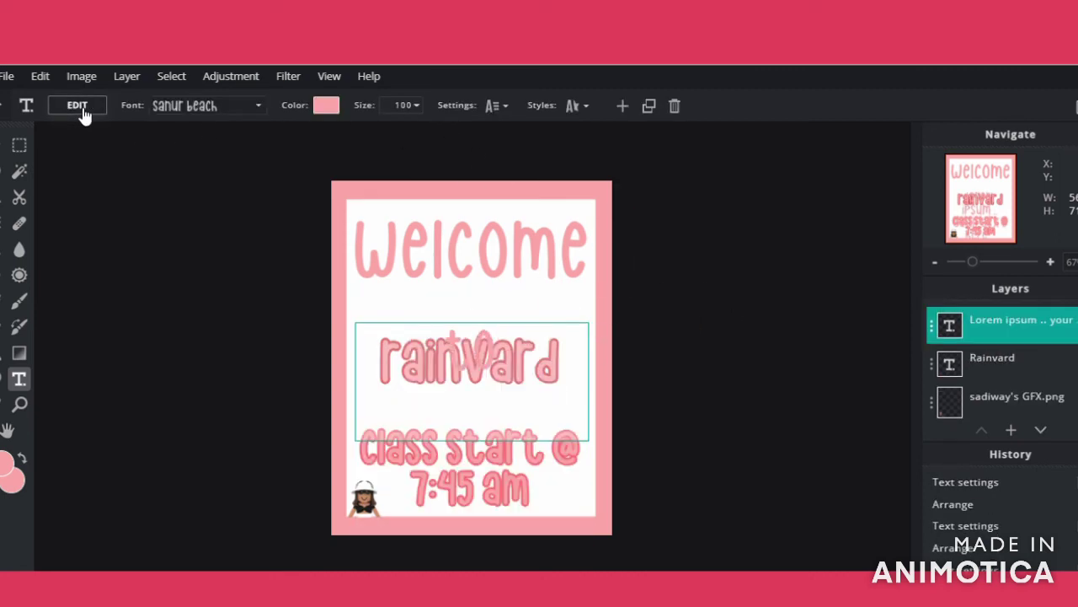
# Give the "to" text a #BE3939 red outline and place it centred between the Welcome and Rainvard texts.
pyautogui.click(575, 105)
pyautogui.click(572, 214)
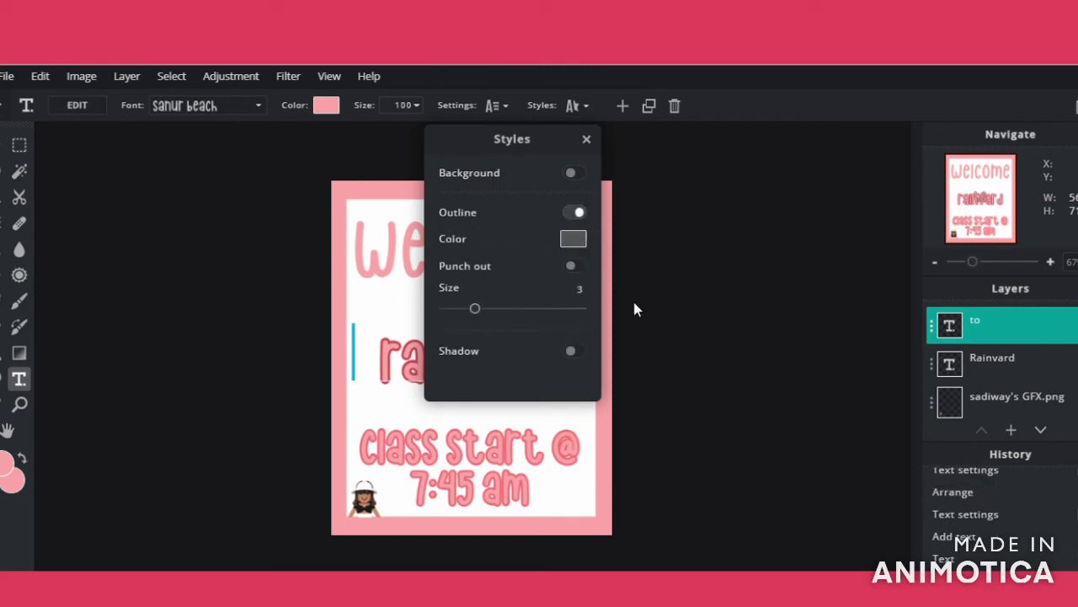
pyautogui.click(574, 240)
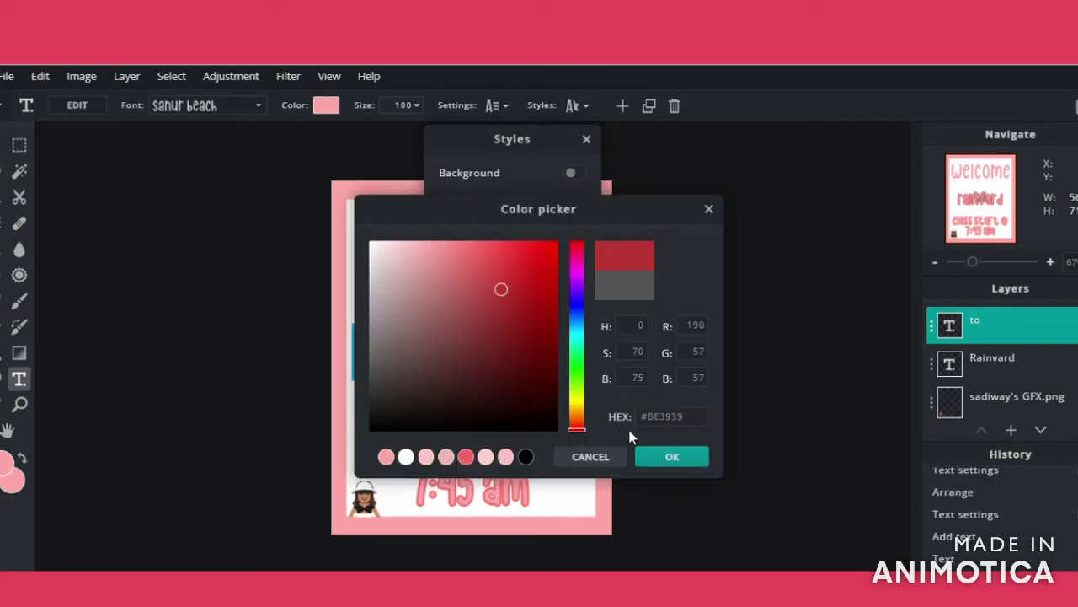
pyautogui.click(671, 457)
pyautogui.moveTo(522, 320); pyautogui.dragTo(521, 309)
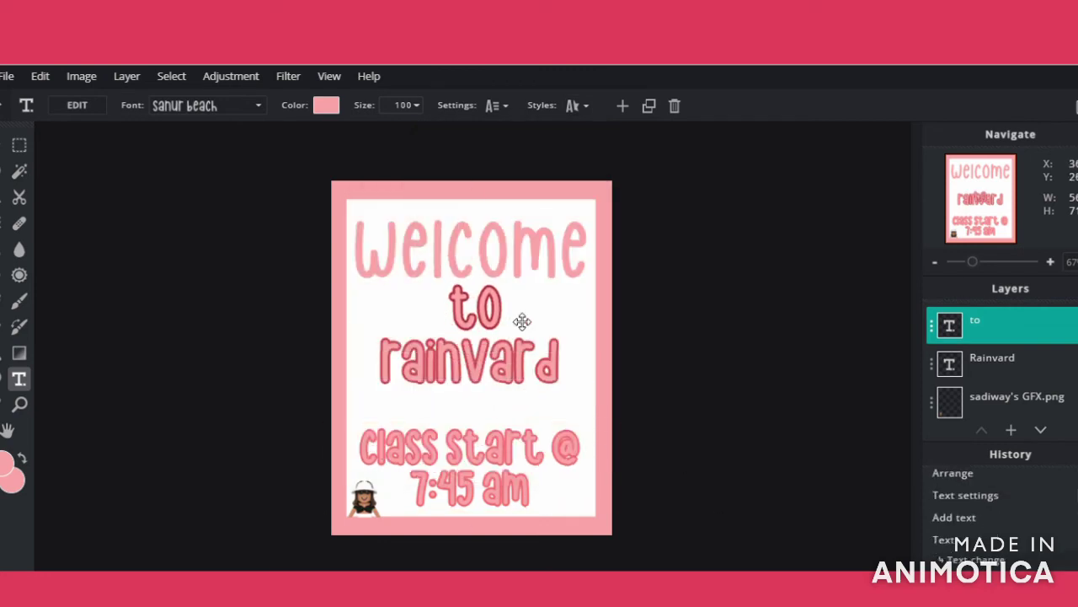
pyautogui.click(771, 354)
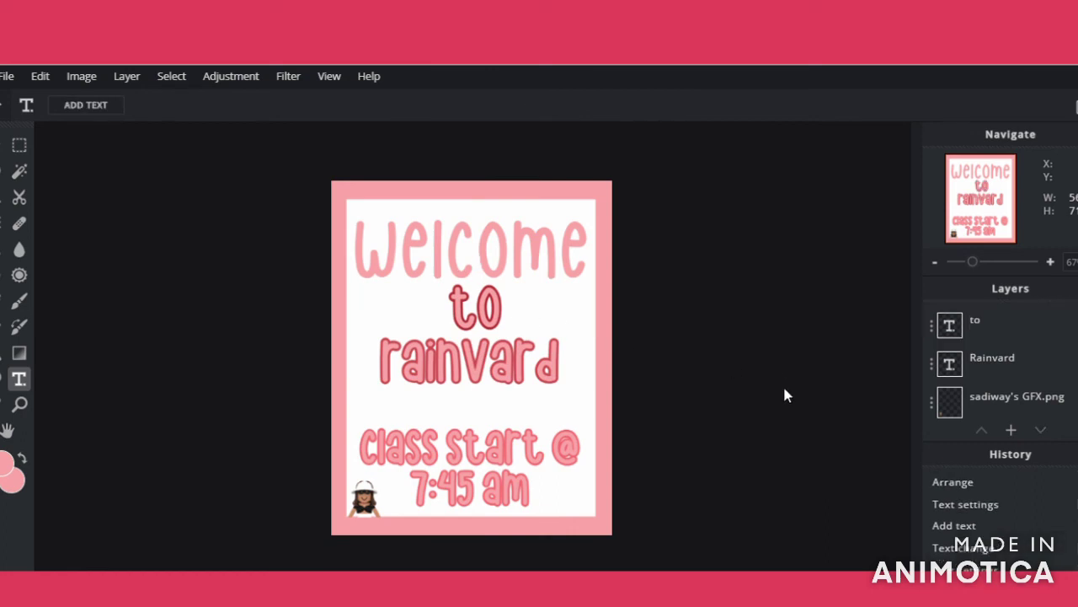
# Add a new text layer and clear its placeholder text, leaving the layer blank.
pyautogui.click(506, 467)
pyautogui.click(666, 386)
pyautogui.click(1011, 431)
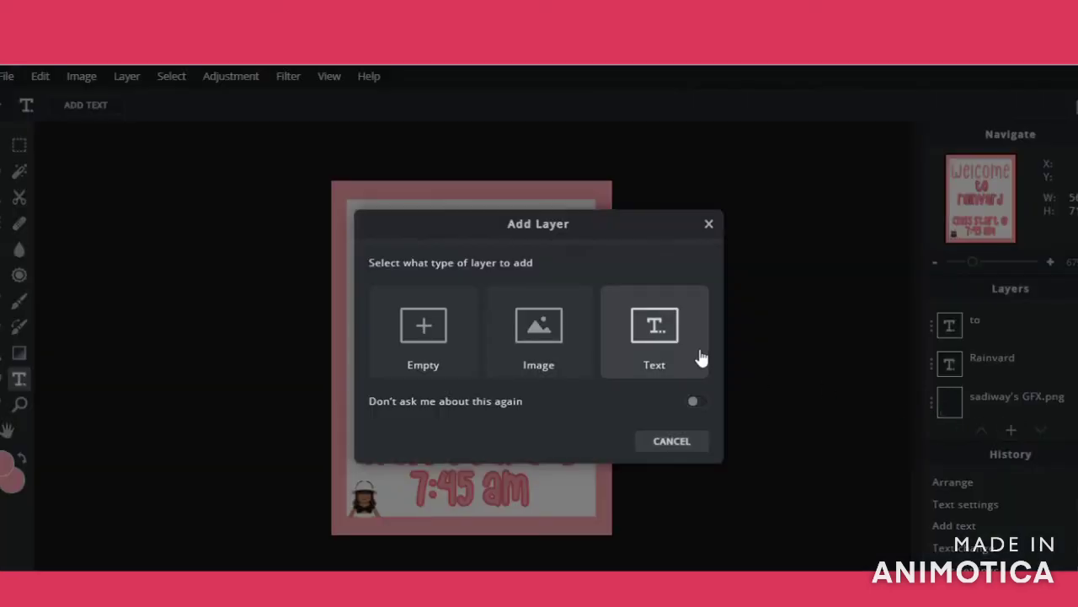
pyautogui.click(657, 333)
pyautogui.press('BackSpace')
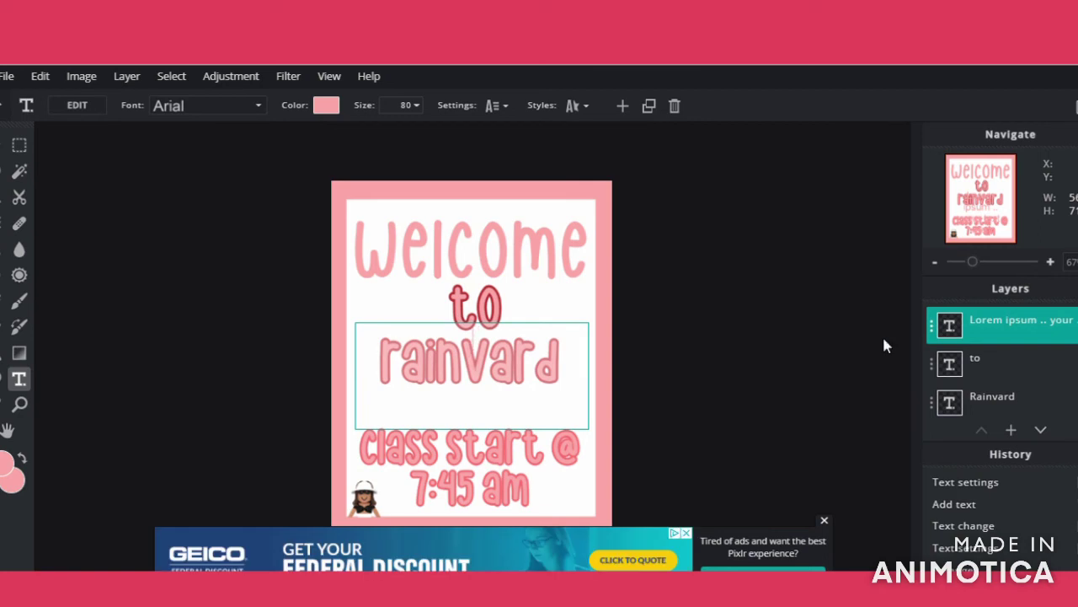
pyautogui.click(707, 426)
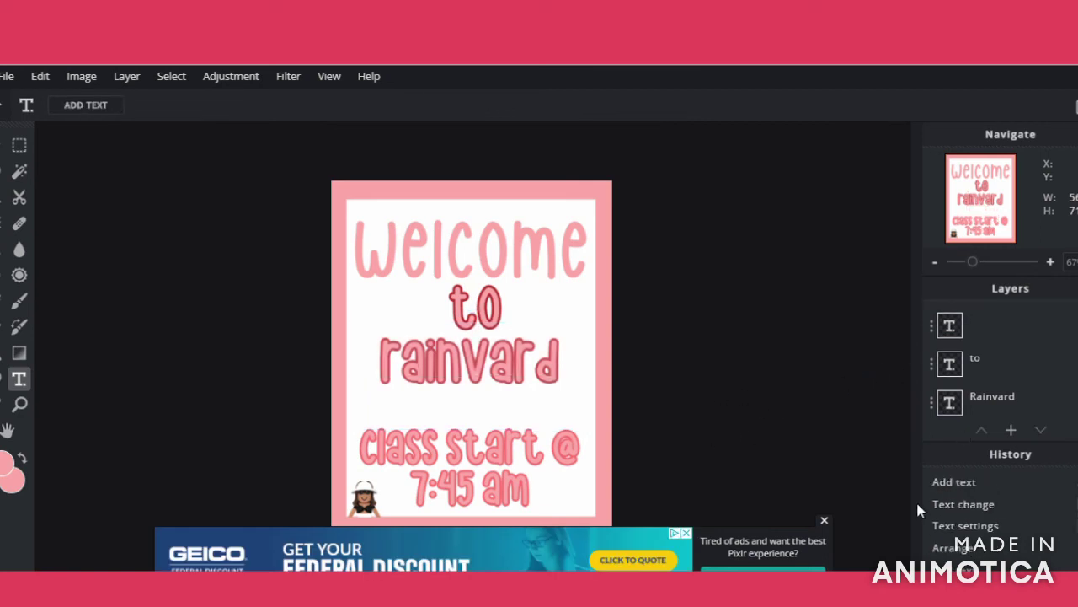
# Close the advertisement banner and set the class start text's size to 70.
pyautogui.click(821, 520)
pyautogui.click(590, 475)
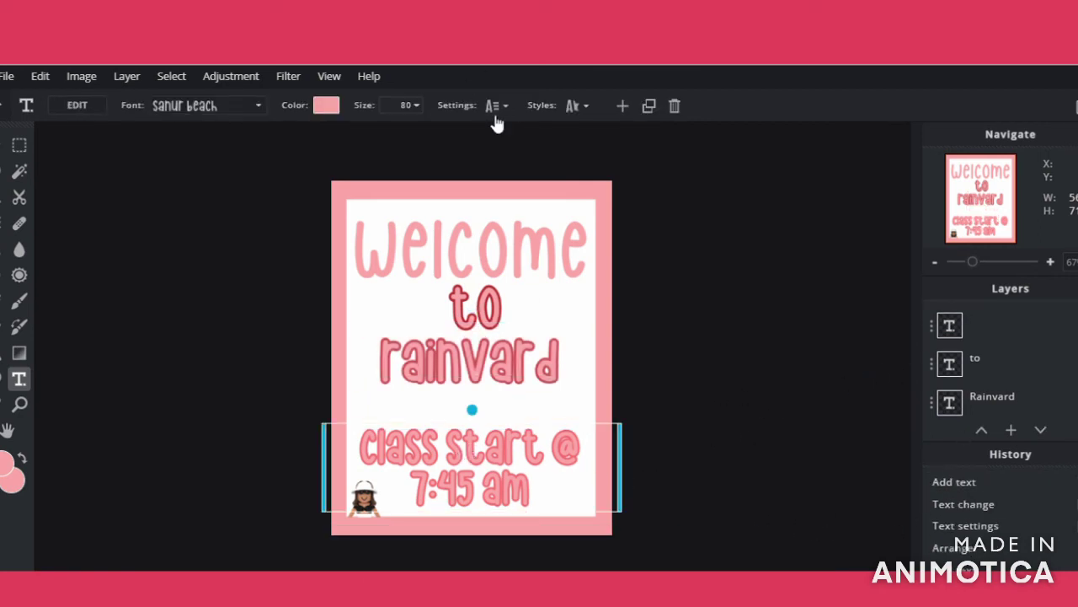
pyautogui.click(415, 112)
pyautogui.write('70')
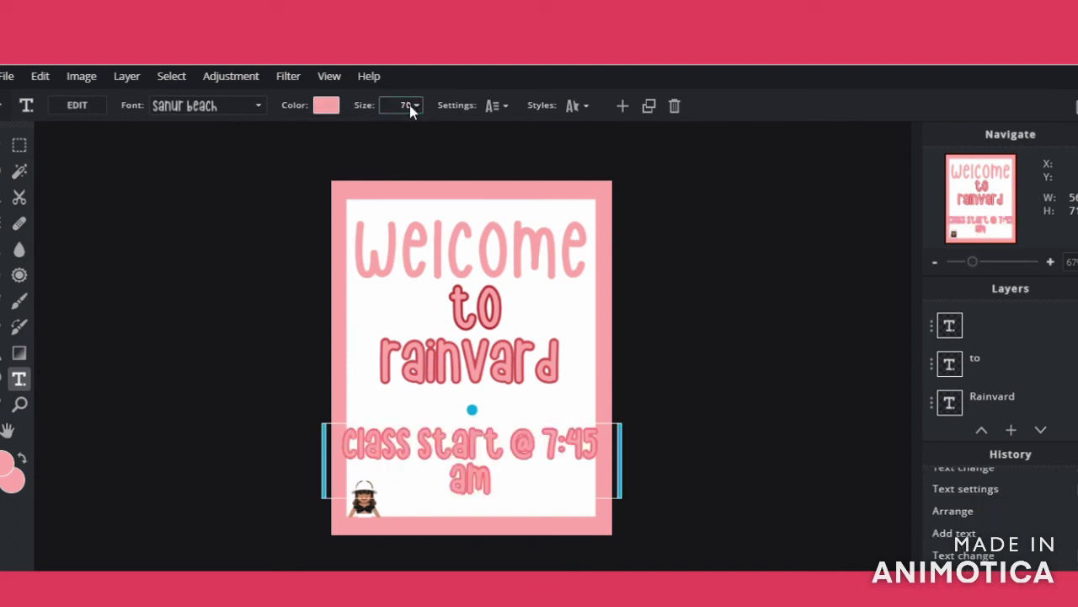
pyautogui.press('Return')
# Narrow the class start text box from both sides so "@ 7:45 am" wraps onto the second line, and centre it near the lower border.
pyautogui.moveTo(627, 457); pyautogui.dragTo(580, 467)
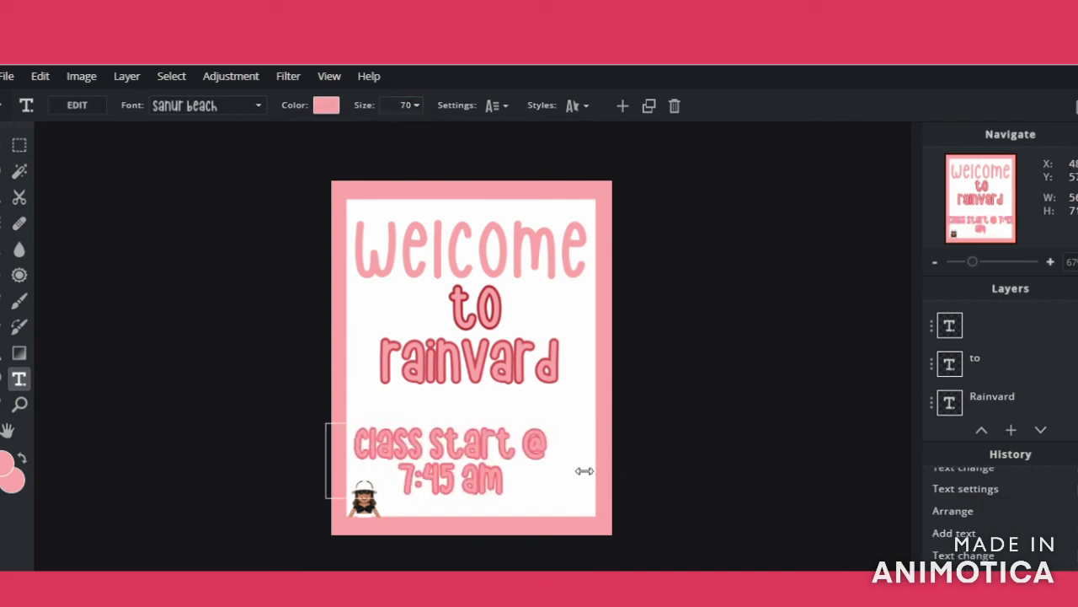
pyautogui.moveTo(480, 463); pyautogui.dragTo(501, 462)
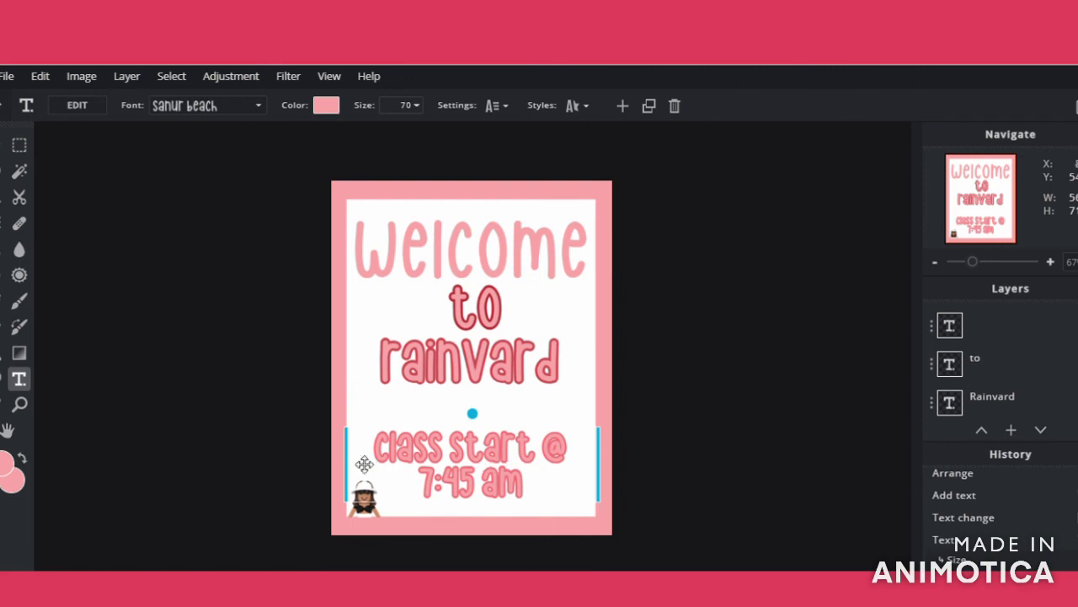
pyautogui.moveTo(349, 457); pyautogui.dragTo(407, 459)
pyautogui.moveTo(505, 472); pyautogui.dragTo(482, 472)
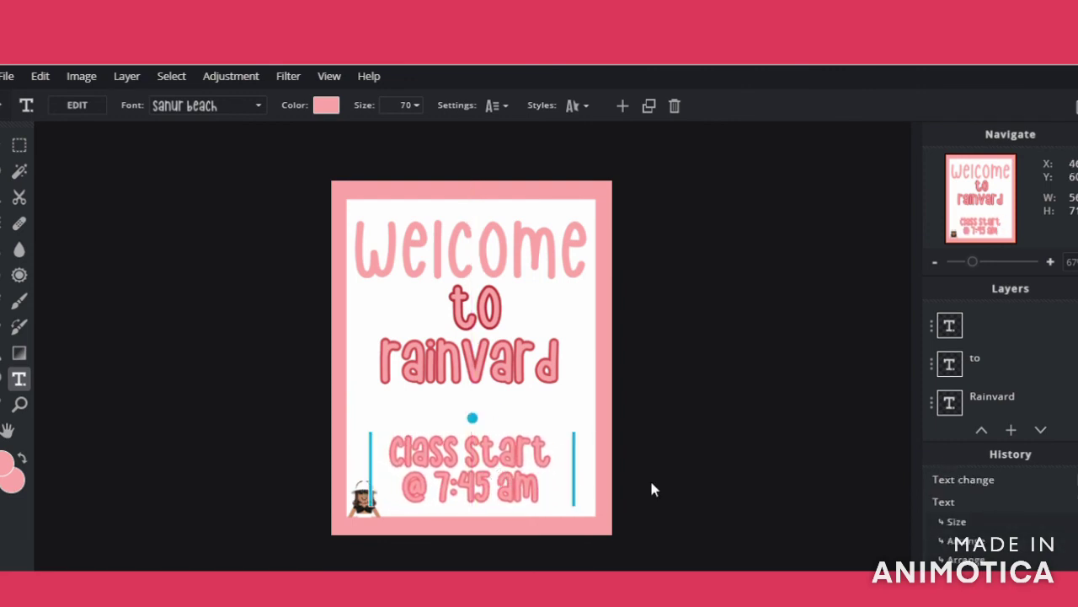
pyautogui.click(823, 457)
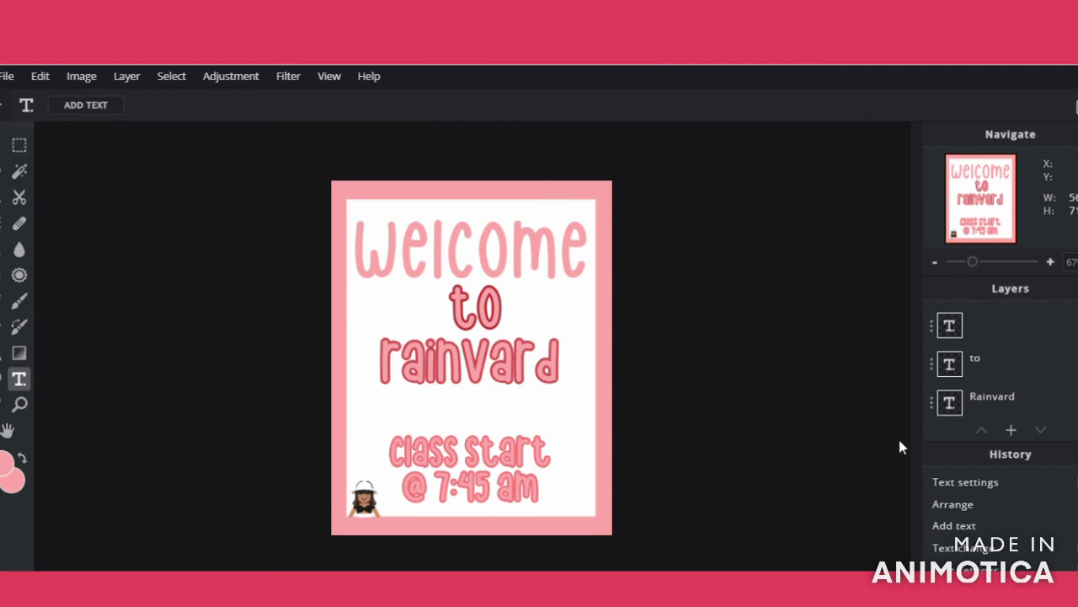
pyautogui.click(1011, 433)
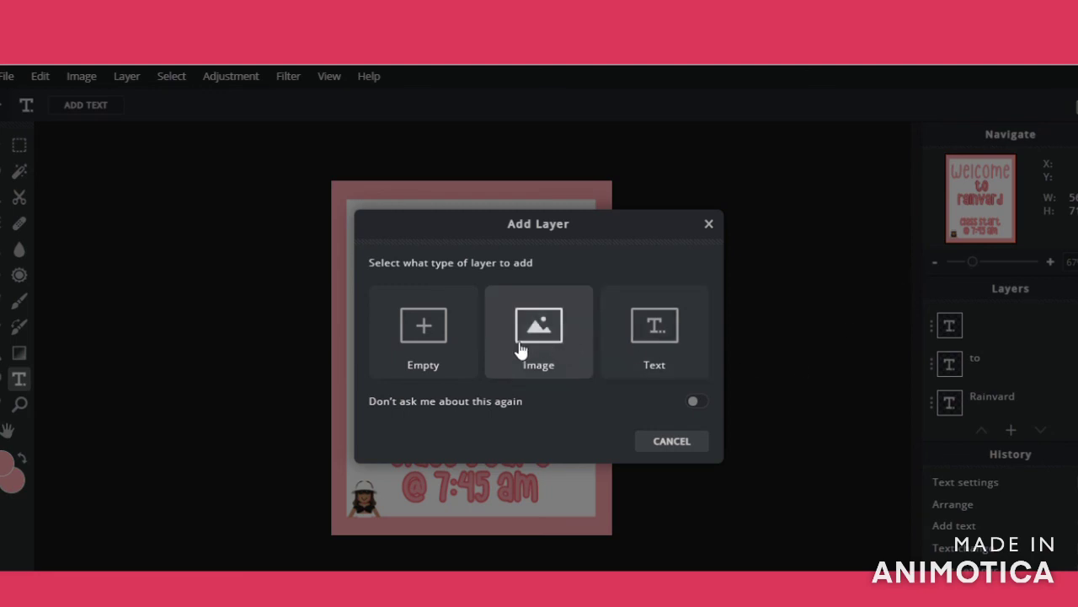
pyautogui.click(662, 446)
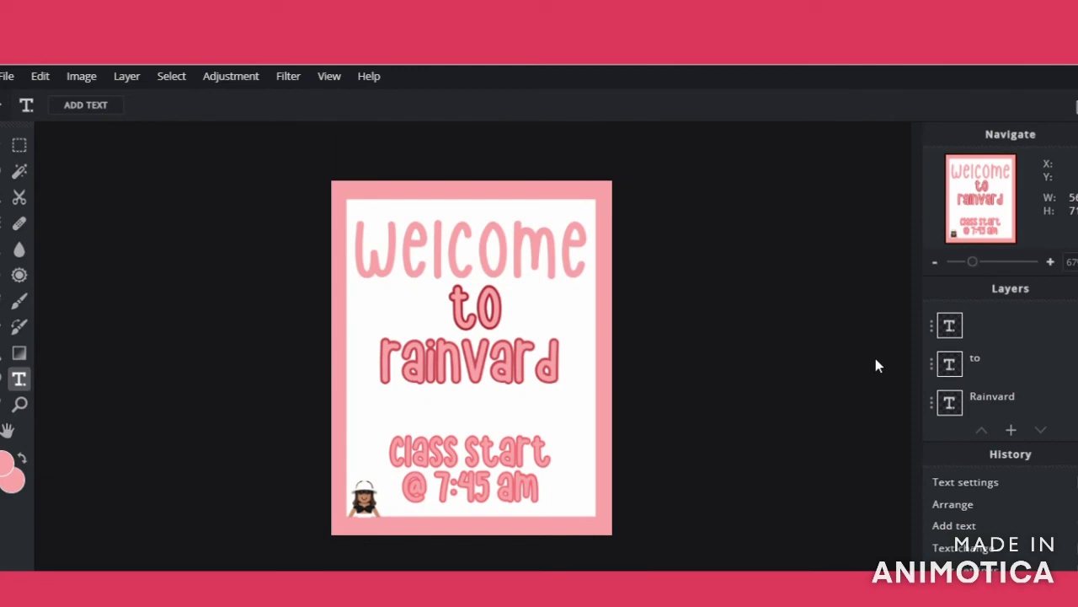